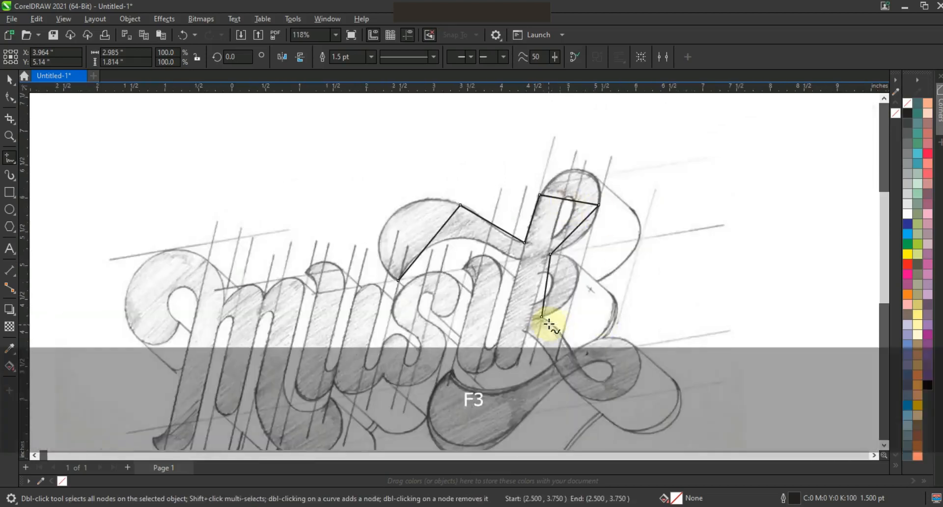
# Step: Finish the straight-segment outline around the sketched letters "ik", close it at the upper swash's tip, and convert all its segments to curves
pyautogui.click(570, 350)
pyautogui.click(638, 362)
pyautogui.click(563, 378)
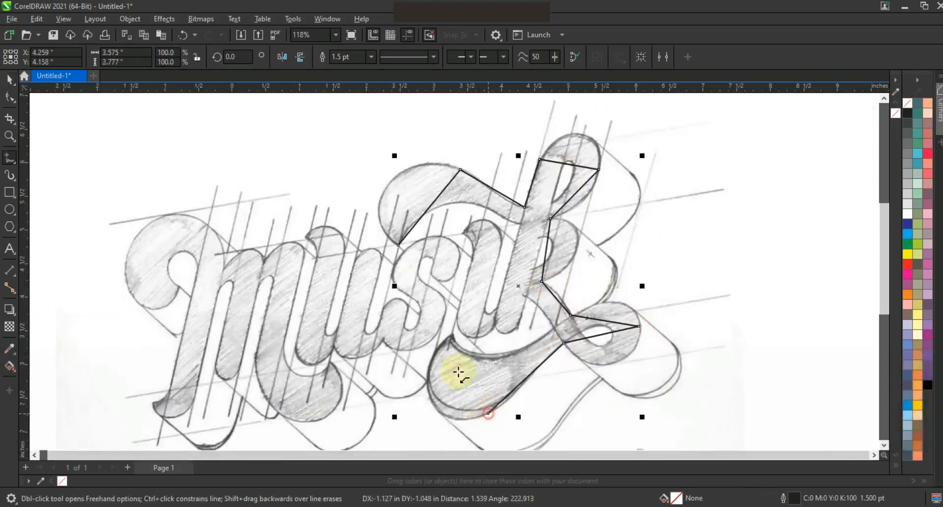
pyautogui.click(452, 336)
pyautogui.click(555, 328)
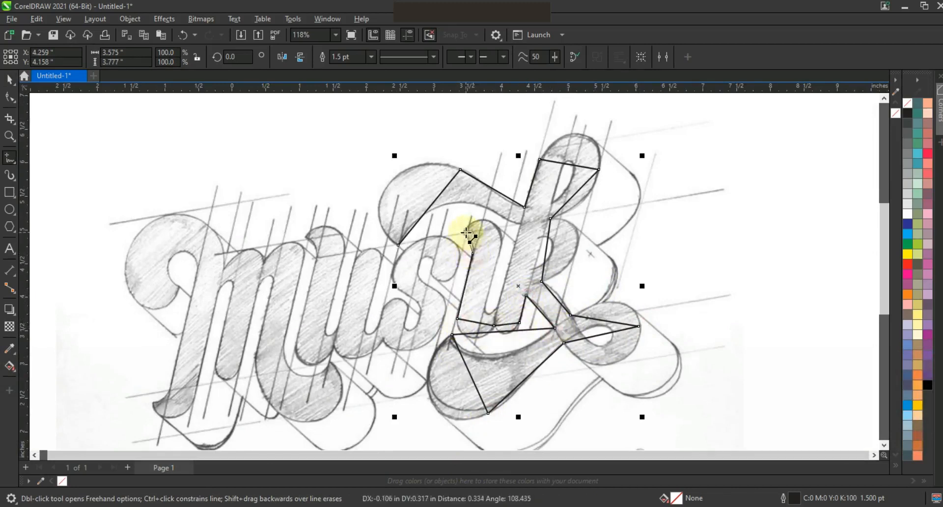
pyautogui.click(484, 310)
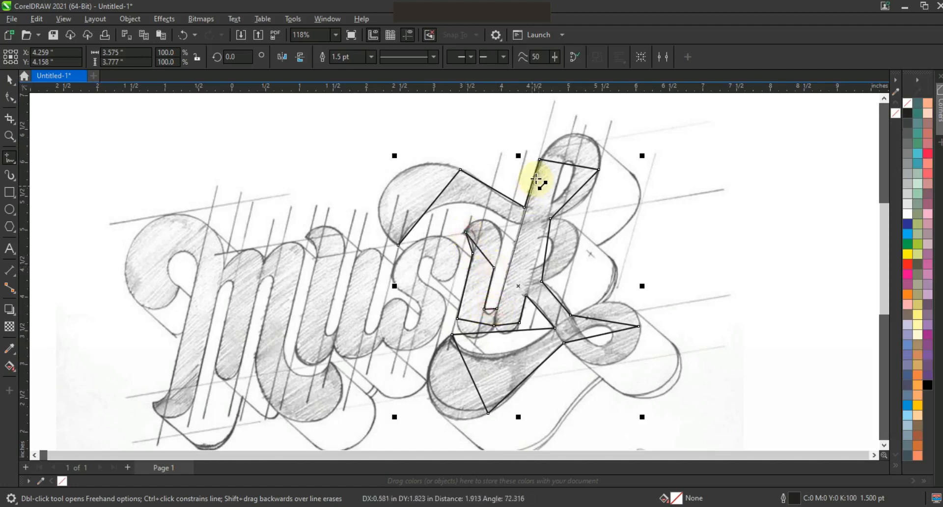
pyautogui.click(460, 204)
pyautogui.click(397, 244)
pyautogui.click(10, 97)
pyautogui.moveTo(308, 140); pyautogui.dragTo(664, 418)
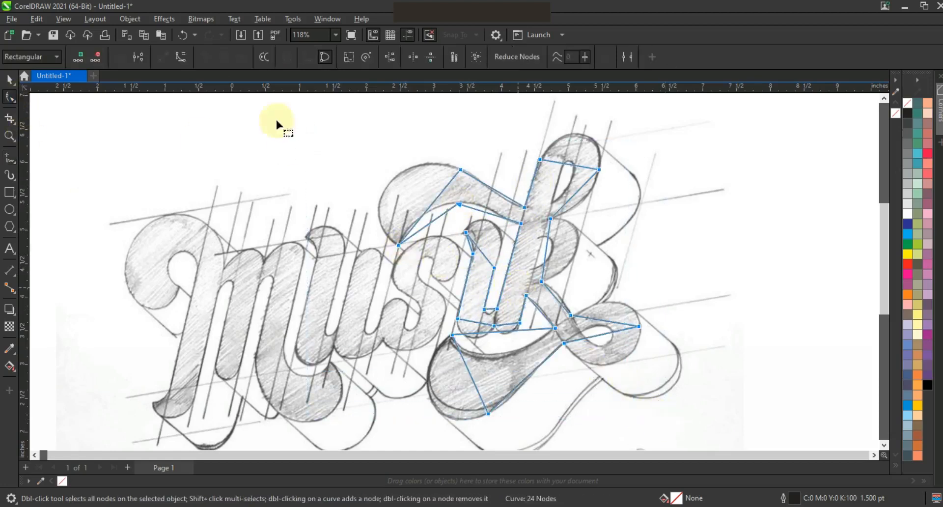
# Step: Bend the outline segments of the k's upper-left swash to follow the sketched curves
pyautogui.click(9, 136)
pyautogui.click(386, 222)
pyautogui.press('F10')
pyautogui.moveTo(337, 256); pyautogui.dragTo(323, 220)
pyautogui.moveTo(294, 310); pyautogui.dragTo(224, 279)
pyautogui.moveTo(152, 293); pyautogui.dragTo(143, 290)
pyautogui.moveTo(306, 175); pyautogui.dragTo(259, 144)
pyautogui.moveTo(477, 261); pyautogui.dragTo(432, 221)
pyautogui.moveTo(470, 307)
pyautogui.mouseDown()
pyautogui.moveTo(426, 294)
pyautogui.moveTo(445, 269)
pyautogui.mouseUp()
pyautogui.moveTo(345, 301); pyautogui.dragTo(336, 280)
pyautogui.moveTo(255, 376); pyautogui.dragTo(238, 346)
pyautogui.moveTo(296, 315); pyautogui.dragTo(274, 316)
pyautogui.moveTo(323, 263); pyautogui.dragTo(318, 273)
pyautogui.moveTo(444, 263); pyautogui.dragTo(447, 269)
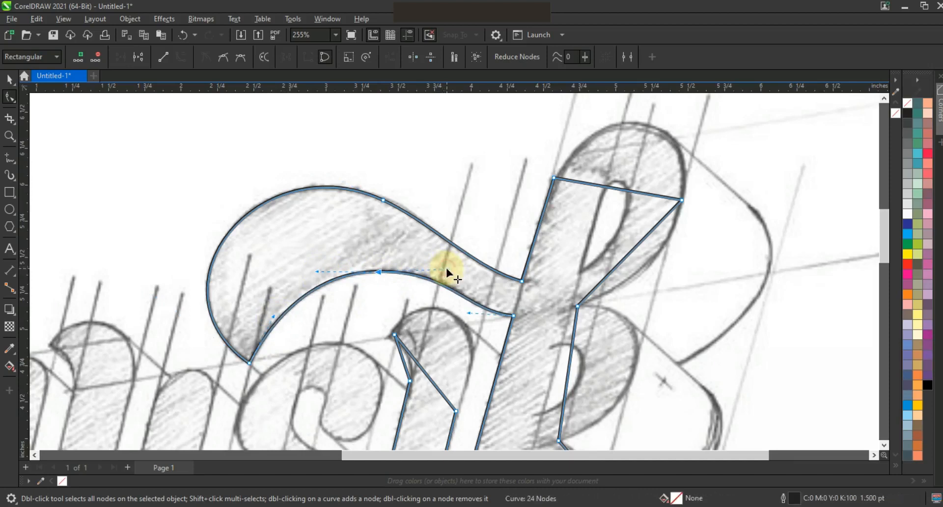
# Step: Curve the outer outline of the k's upper loop along the sketch
pyautogui.click(591, 189)
pyautogui.moveTo(591, 190); pyautogui.dragTo(585, 148)
pyautogui.scroll(2, 648, 227)
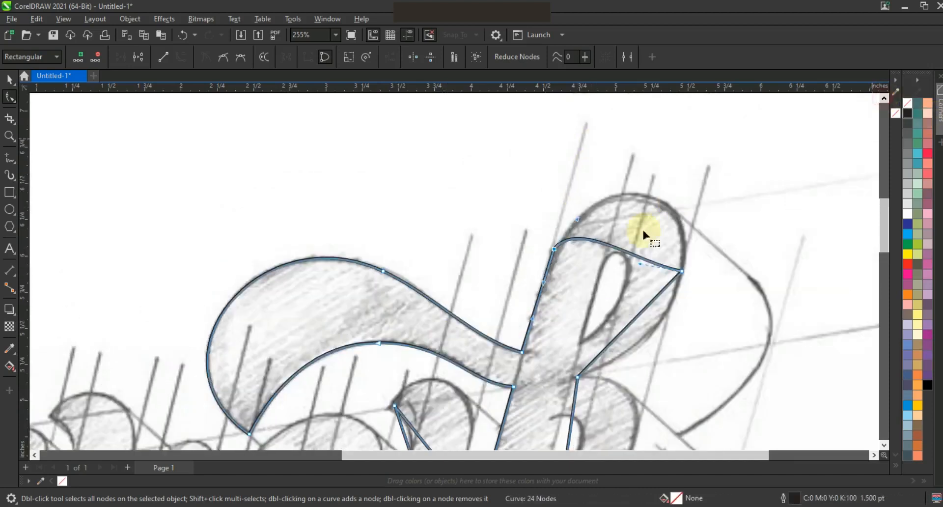
pyautogui.moveTo(644, 261); pyautogui.dragTo(700, 171)
pyautogui.click(626, 331)
pyautogui.moveTo(625, 331); pyautogui.dragTo(640, 342)
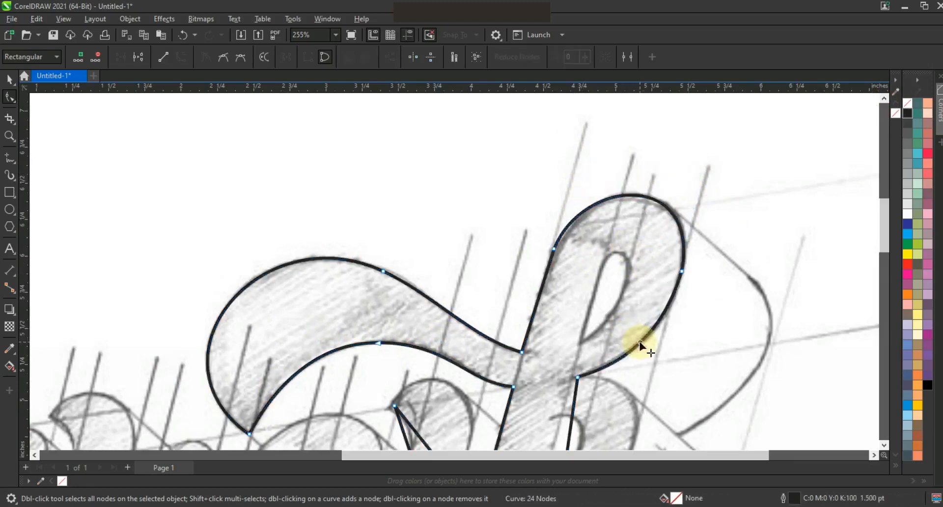
# Step: Curve the outer edge of the k's middle bowl and the upper edge of its leg to match the sketch
pyautogui.press('F3')
pyautogui.click(10, 137)
pyautogui.moveTo(435, 223); pyautogui.dragTo(717, 436)
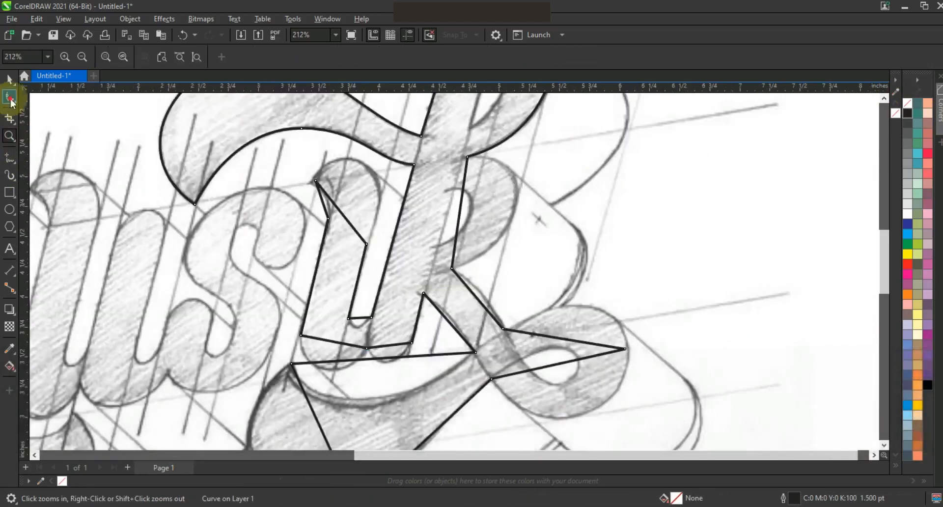
pyautogui.click(10, 98)
pyautogui.press('F10')
pyautogui.moveTo(460, 196); pyautogui.dragTo(462, 239)
pyautogui.moveTo(531, 230); pyautogui.dragTo(542, 236)
pyautogui.moveTo(516, 156); pyautogui.dragTo(525, 151)
pyautogui.moveTo(468, 288); pyautogui.dragTo(480, 289)
# Step: Shape the outer outline of the loop at the end of the k's leg into a rounded curve following the sketch
pyautogui.moveTo(543, 335)
pyautogui.mouseDown()
pyautogui.moveTo(587, 344)
pyautogui.moveTo(620, 303)
pyautogui.mouseUp()
pyautogui.moveTo(546, 314); pyautogui.dragTo(550, 300)
pyautogui.moveTo(624, 349); pyautogui.dragTo(627, 348)
pyautogui.moveTo(621, 303); pyautogui.dragTo(622, 302)
pyautogui.click(884, 445)
pyautogui.click(884, 445)
pyautogui.click(884, 445)
pyautogui.moveTo(534, 263)
pyautogui.mouseDown()
pyautogui.moveTo(586, 252)
pyautogui.moveTo(623, 306)
pyautogui.moveTo(587, 305)
pyautogui.mouseUp()
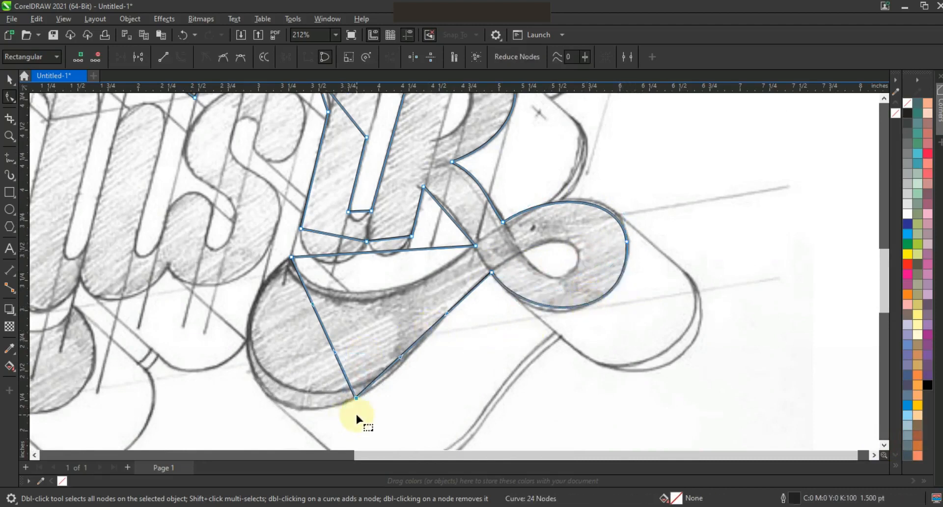
# Step: Bend the edges of the k's teardrop tail and the inner edge of its leg to fit the sketch
pyautogui.moveTo(396, 350); pyautogui.dragTo(402, 362)
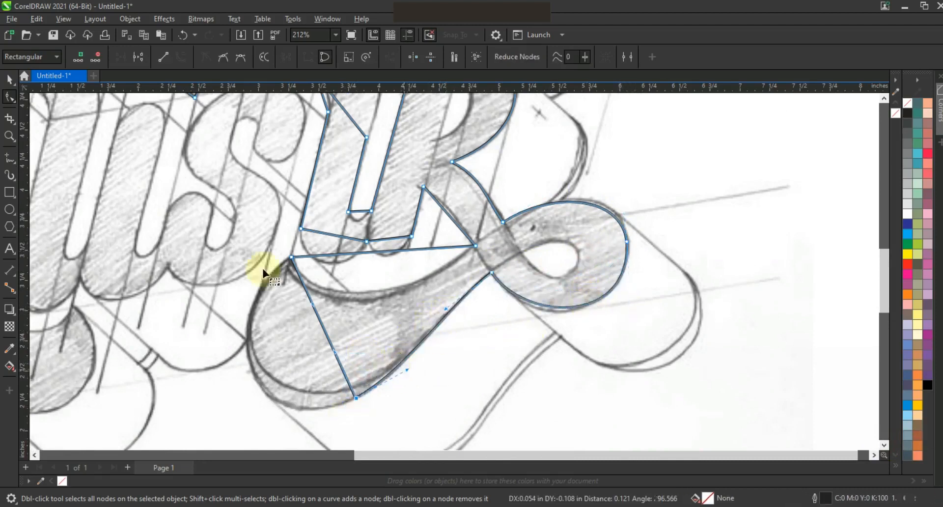
pyautogui.moveTo(310, 299)
pyautogui.mouseDown()
pyautogui.moveTo(332, 349)
pyautogui.moveTo(291, 376)
pyautogui.moveTo(275, 355)
pyautogui.moveTo(253, 372)
pyautogui.mouseUp()
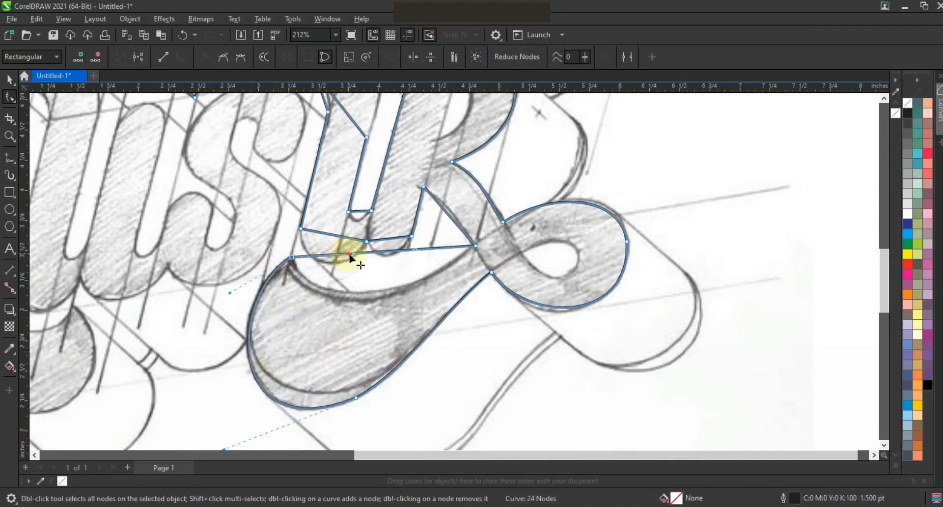
pyautogui.moveTo(421, 253)
pyautogui.mouseDown()
pyautogui.moveTo(385, 310)
pyautogui.moveTo(313, 303)
pyautogui.mouseUp()
pyautogui.moveTo(386, 304); pyautogui.dragTo(389, 308)
pyautogui.moveTo(448, 214); pyautogui.dragTo(449, 212)
# Step: Round the bottom ends of the k stem and the i, and the bottom of the gap between them
pyautogui.moveTo(398, 239); pyautogui.dragTo(403, 260)
pyautogui.click(317, 233)
pyautogui.moveTo(323, 233); pyautogui.dragTo(339, 286)
pyautogui.moveTo(295, 250); pyautogui.dragTo(295, 253)
pyautogui.moveTo(352, 211); pyautogui.dragTo(368, 230)
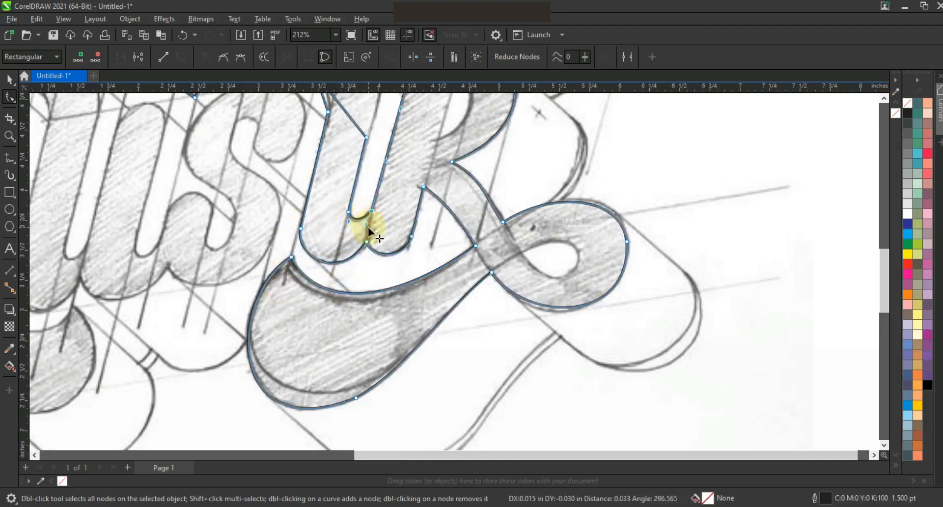
# Step: Curve the rounded top of the i and adjust its pointed tip to the sketch
pyautogui.scroll(5, 344, 234)
pyautogui.moveTo(354, 263); pyautogui.dragTo(358, 199)
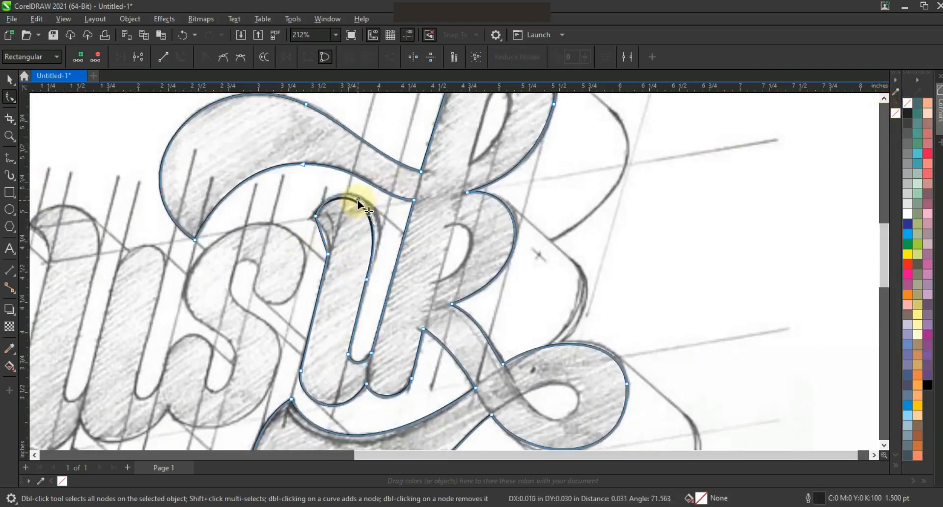
pyautogui.click(368, 279)
pyautogui.moveTo(321, 235); pyautogui.dragTo(313, 217)
pyautogui.click(328, 254)
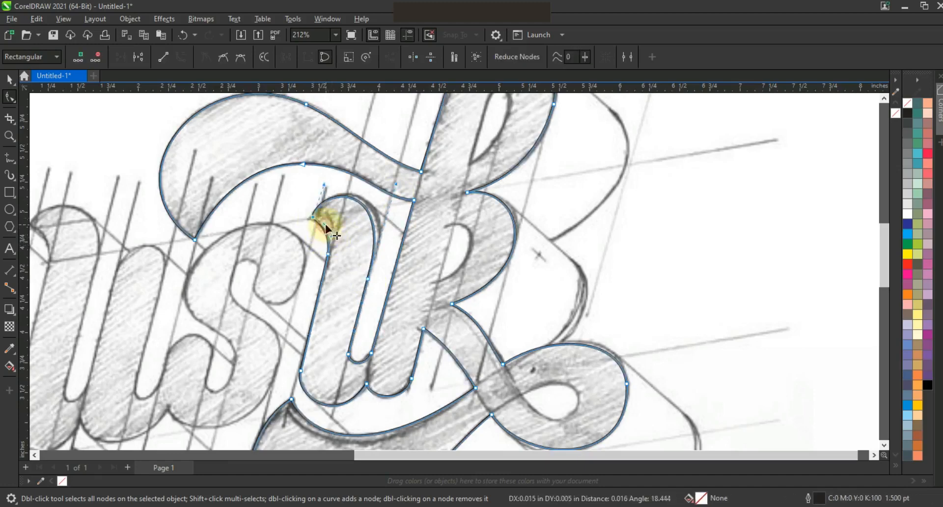
# Step: Try a black fill on the traced "ik" shape and undo it
pyautogui.click(9, 79)
pyautogui.hotkey('shift', 'F2')
pyautogui.click(927, 384)
pyautogui.hotkey('ctrl', 'z')
# Step: Draw a closed straight-segment shape over the opening in the k's upper loop
pyautogui.click(10, 136)
pyautogui.moveTo(459, 116); pyautogui.dragTo(599, 237)
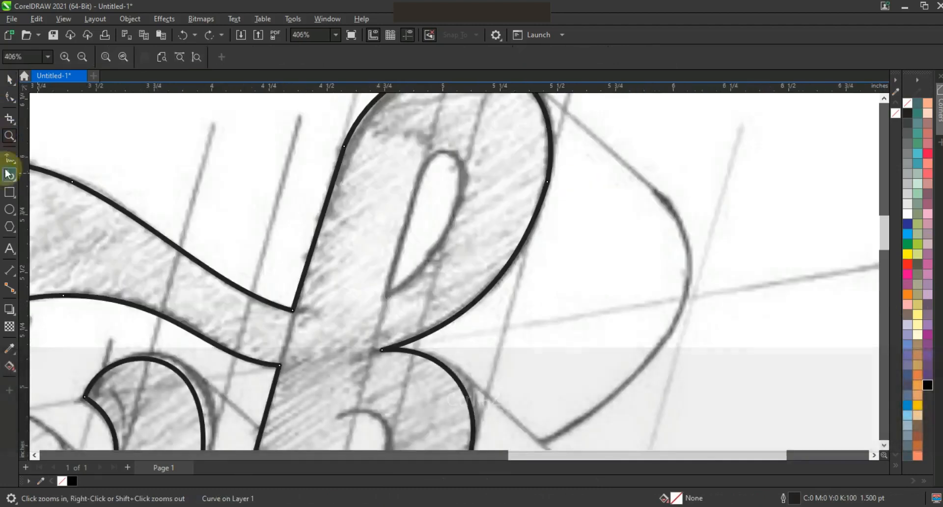
pyautogui.press('F5')
pyautogui.click(383, 298)
pyautogui.click(458, 203)
pyautogui.click(384, 297)
# Step: Bend the segments of the upper loop's opening into a teardrop that matches the sketch
pyautogui.click(10, 97)
pyautogui.click(439, 167)
pyautogui.moveTo(434, 161); pyautogui.dragTo(434, 143)
pyautogui.moveTo(428, 241); pyautogui.dragTo(434, 249)
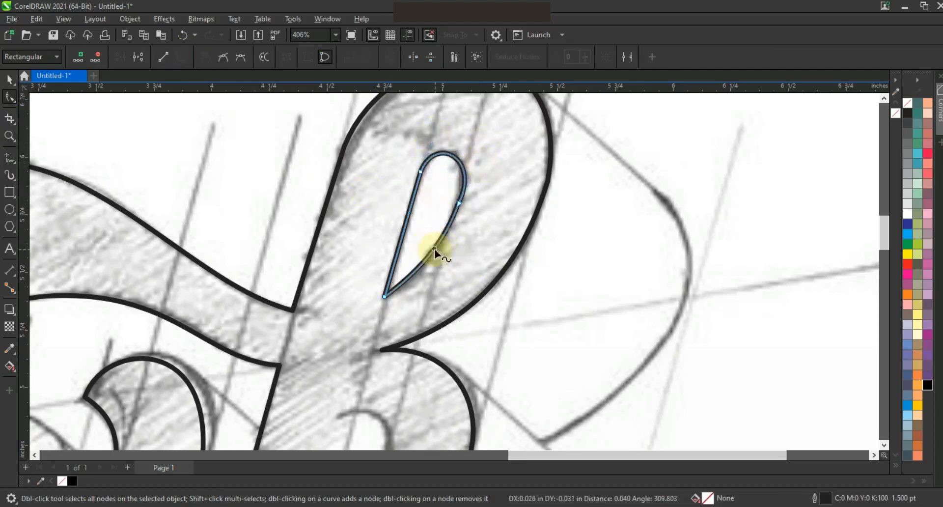
pyautogui.click(476, 161)
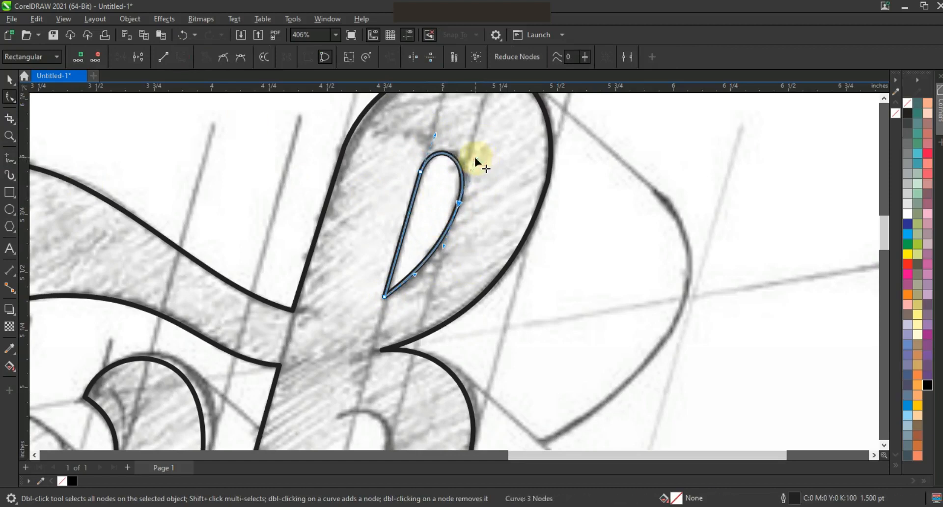
# Step: Combine the teardrop opening with the large "ik" outline
pyautogui.press('space')
pyautogui.keyDown('shift'); pyautogui.click(532, 223); pyautogui.keyUp('shift')
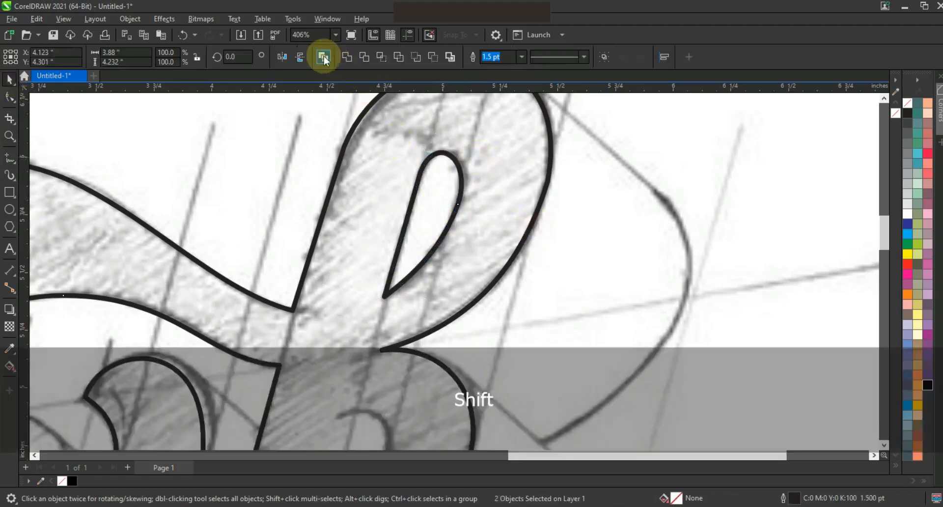
pyautogui.click(322, 57)
pyautogui.press('F3')
pyautogui.press('Escape')
# Step: Trace the opening in the k's middle bowl as a closed two-node shape and curve its outer side
pyautogui.click(10, 136)
pyautogui.click(466, 304)
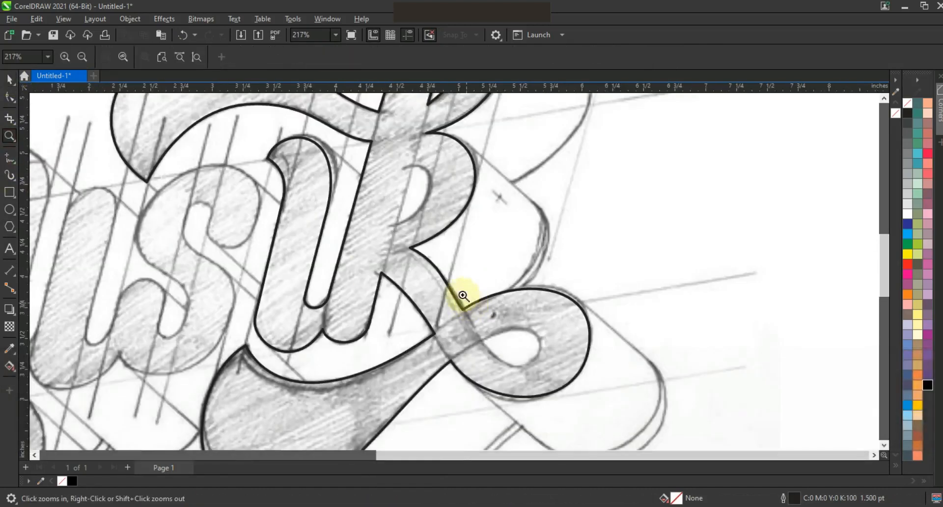
pyautogui.press('F5')
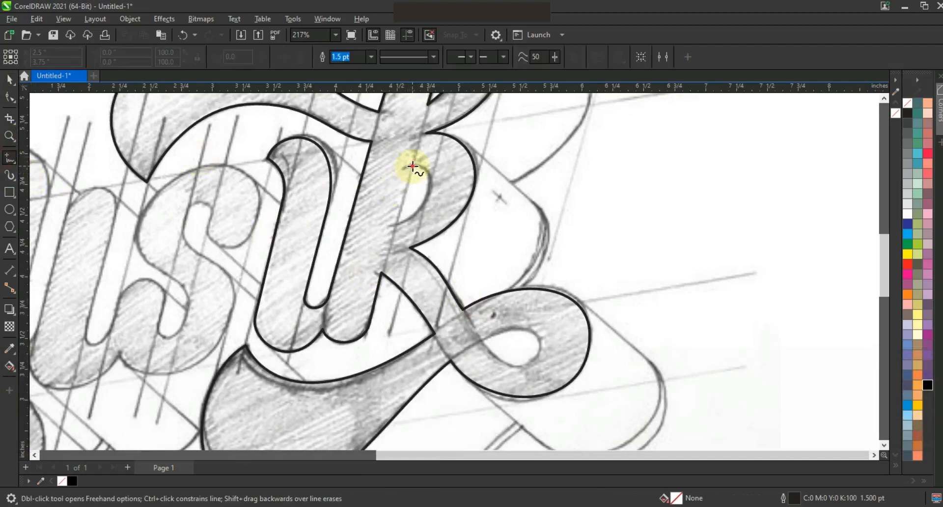
pyautogui.doubleClick(397, 224)
pyautogui.click(413, 166)
pyautogui.click(9, 97)
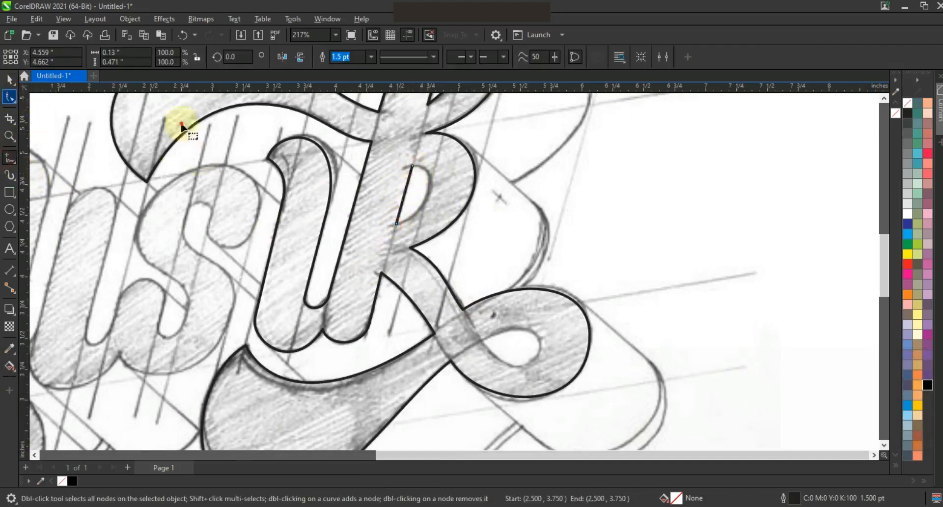
pyautogui.moveTo(442, 241); pyautogui.dragTo(319, 140)
pyautogui.click(182, 56)
pyautogui.moveTo(409, 187)
pyautogui.mouseDown()
pyautogui.moveTo(431, 172)
pyautogui.moveTo(414, 201)
pyautogui.mouseUp()
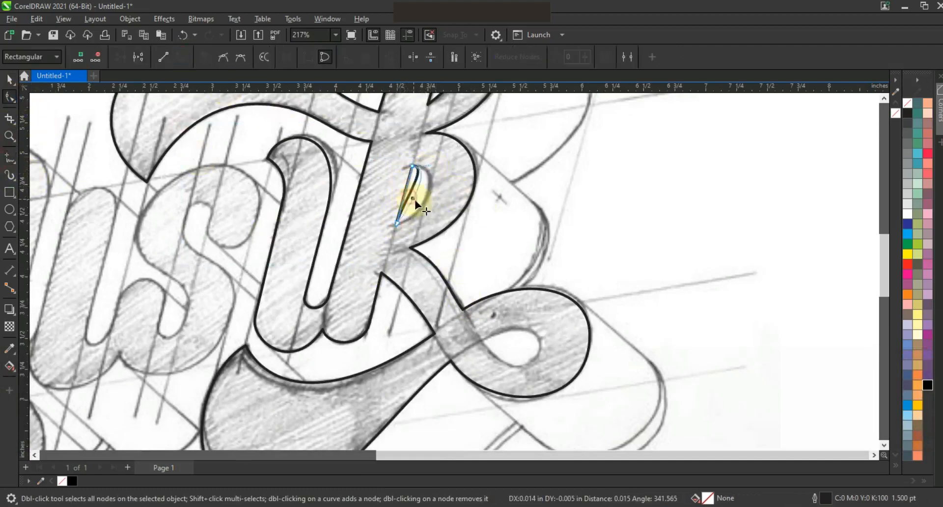
# Step: Trace the opening inside the loop of the k's leg as a closed shape and curve both sides to the sketch
pyautogui.click(10, 157)
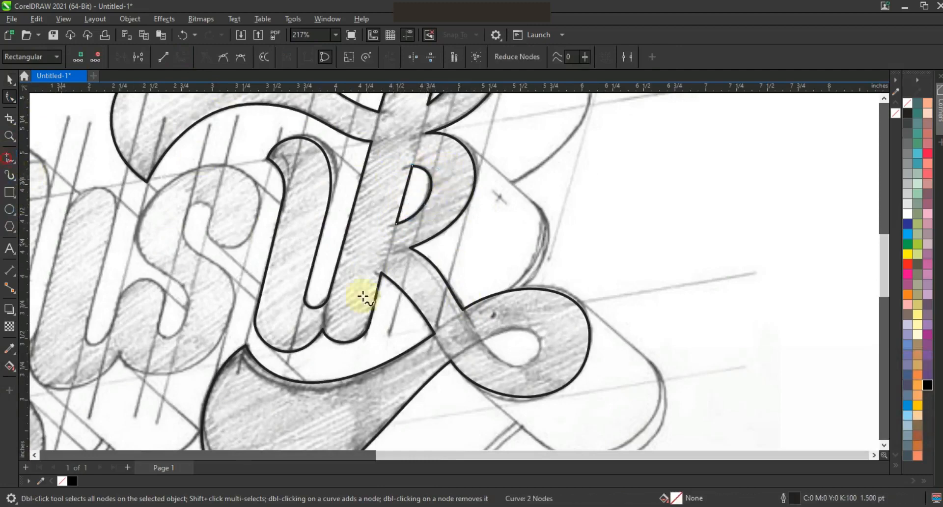
pyautogui.click(541, 349)
pyautogui.press('F10')
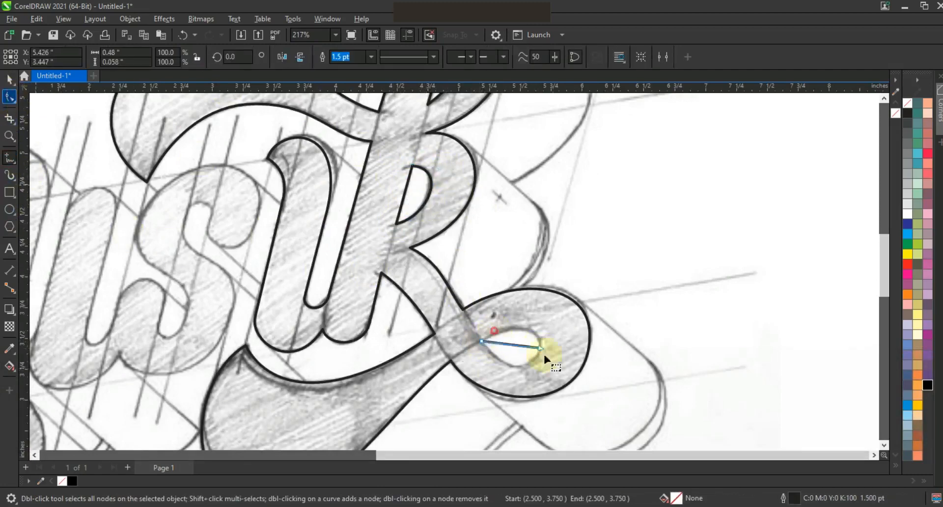
pyautogui.hotkey('shift', 'F2')
pyautogui.press('F3')
pyautogui.moveTo(382, 237); pyautogui.dragTo(390, 192)
pyautogui.moveTo(388, 237); pyautogui.dragTo(355, 295)
pyautogui.moveTo(410, 270); pyautogui.dragTo(412, 272)
pyautogui.click(352, 285)
pyautogui.click(409, 244)
pyautogui.click(413, 243)
pyautogui.moveTo(404, 192); pyautogui.dragTo(407, 198)
# Step: Combine the traced openings with the "ik" outline and fill the finished shape with black
pyautogui.click(9, 79)
pyautogui.press('F3')
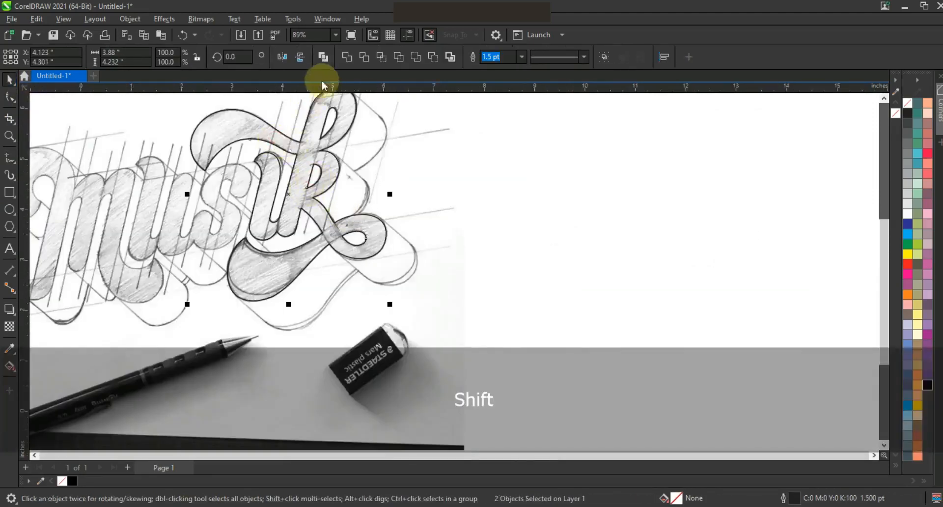
pyautogui.click(583, 212)
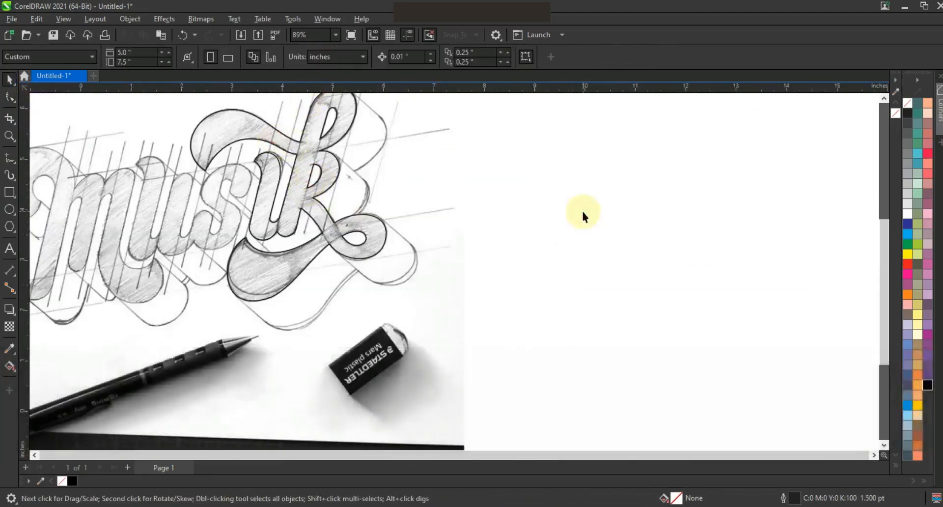
pyautogui.click(386, 235)
pyautogui.click(928, 385)
pyautogui.click(578, 281)
pyautogui.press('F3')
pyautogui.press('Escape')
# Step: Trace the sketched letter m with a closed straight-segment outline, placing nodes at its stems, arches, curl and tail
pyautogui.press('z')
pyautogui.moveTo(287, 192); pyautogui.dragTo(547, 313)
pyautogui.moveTo(137, 133)
pyautogui.mouseDown()
pyautogui.moveTo(656, 386)
pyautogui.moveTo(710, 397)
pyautogui.mouseUp()
pyautogui.click(10, 158)
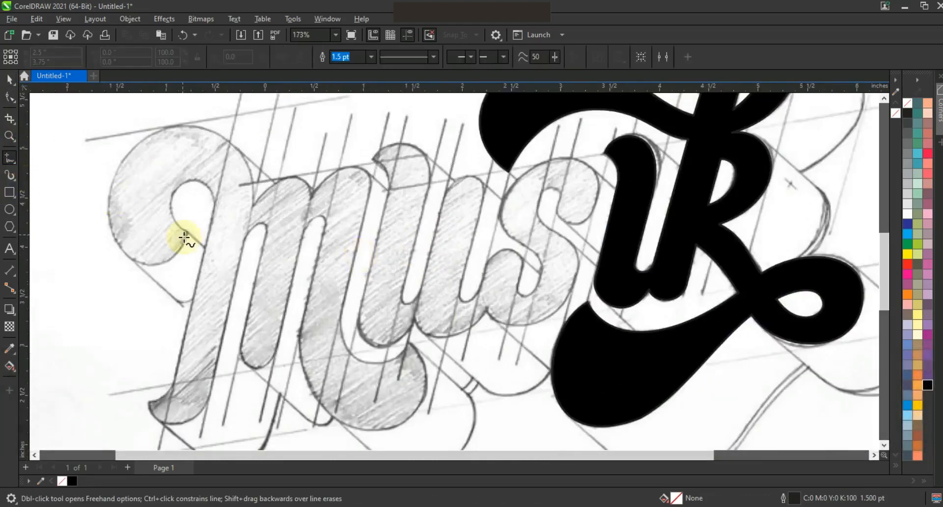
pyautogui.click(108, 199)
pyautogui.click(250, 202)
pyautogui.click(341, 317)
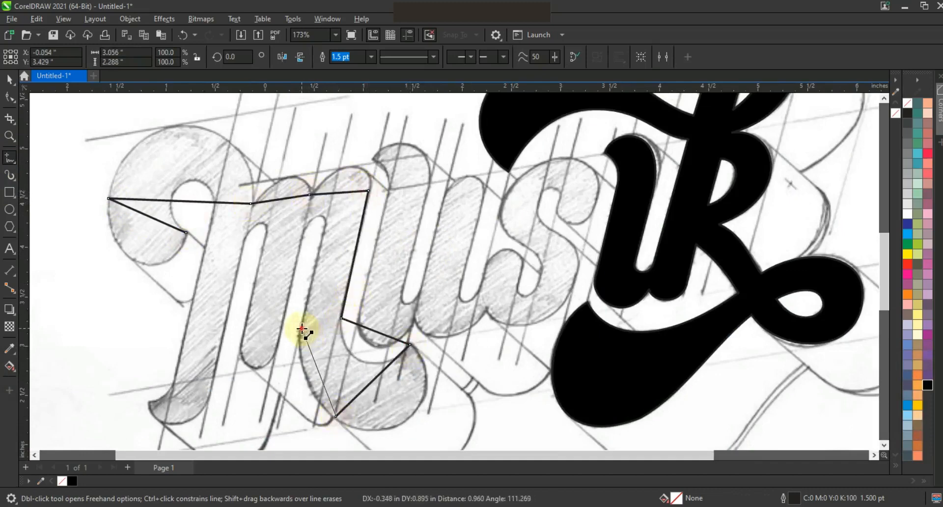
pyautogui.click(278, 345)
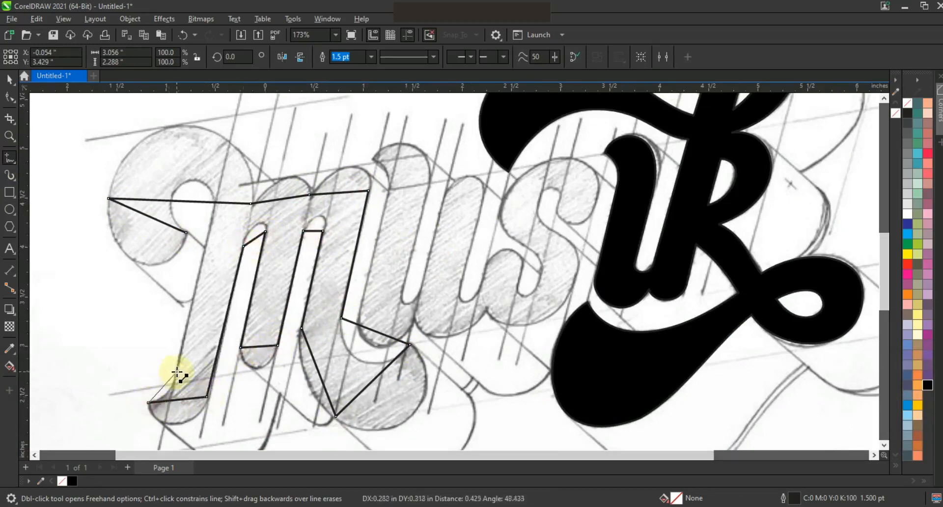
pyautogui.click(214, 208)
pyautogui.click(186, 233)
# Step: Convert all segments of the m outline to curves and save the document as sd.cdr on the desktop
pyautogui.press('F10')
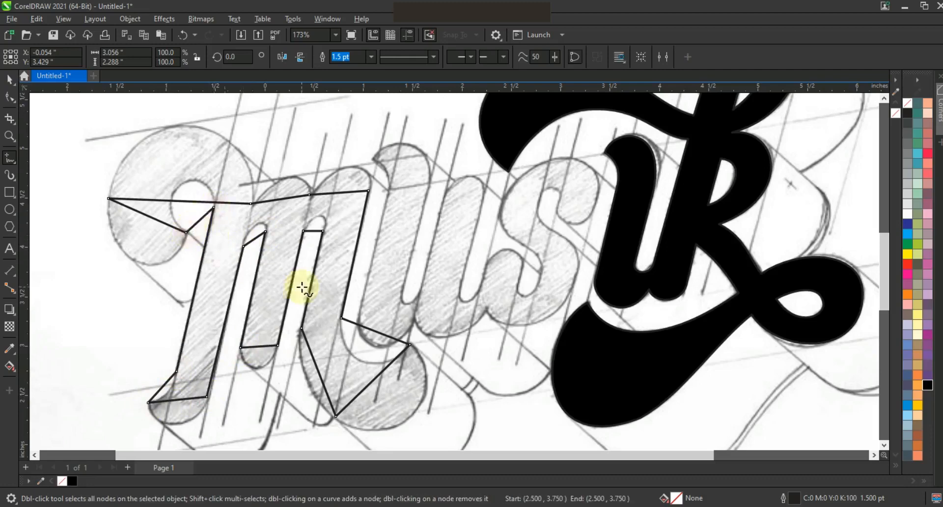
pyautogui.press('F3')
pyautogui.moveTo(162, 159); pyautogui.dragTo(388, 330)
pyautogui.hotkey('shift', 'F2')
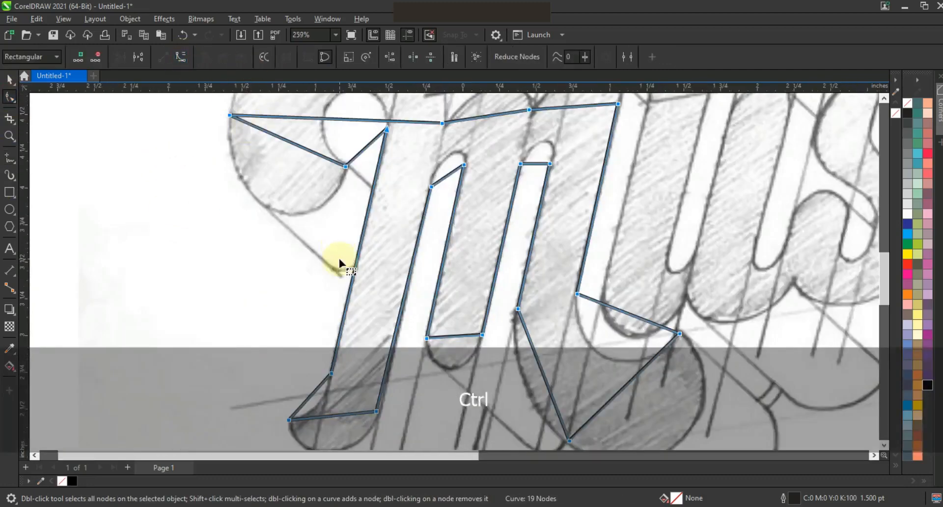
pyautogui.press('Return')
# Step: Bend the outer and inner edges of the m's opening curl to follow the sketch
pyautogui.press('F3')
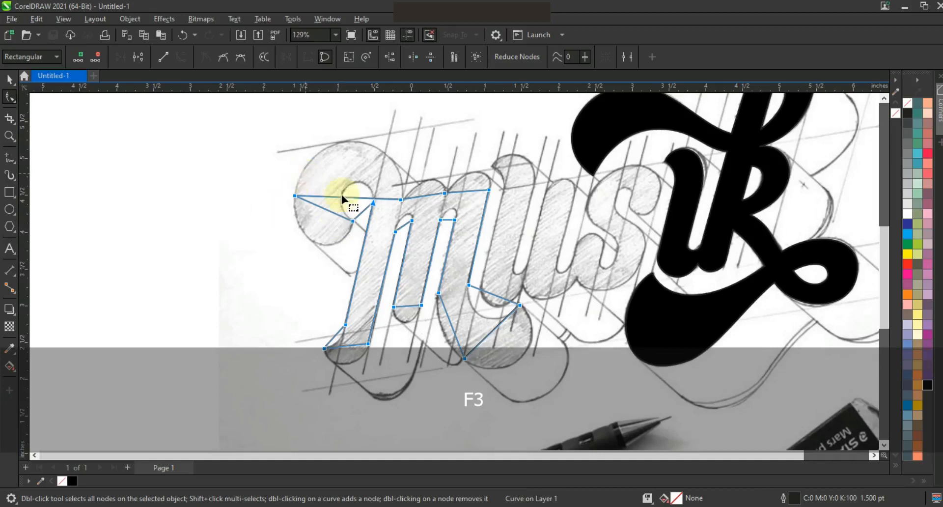
pyautogui.moveTo(325, 201)
pyautogui.mouseDown()
pyautogui.moveTo(329, 186)
pyautogui.moveTo(385, 151)
pyautogui.moveTo(300, 151)
pyautogui.moveTo(304, 128)
pyautogui.mouseUp()
pyautogui.moveTo(410, 145); pyautogui.dragTo(414, 128)
pyautogui.click(9, 134)
pyautogui.click(280, 146)
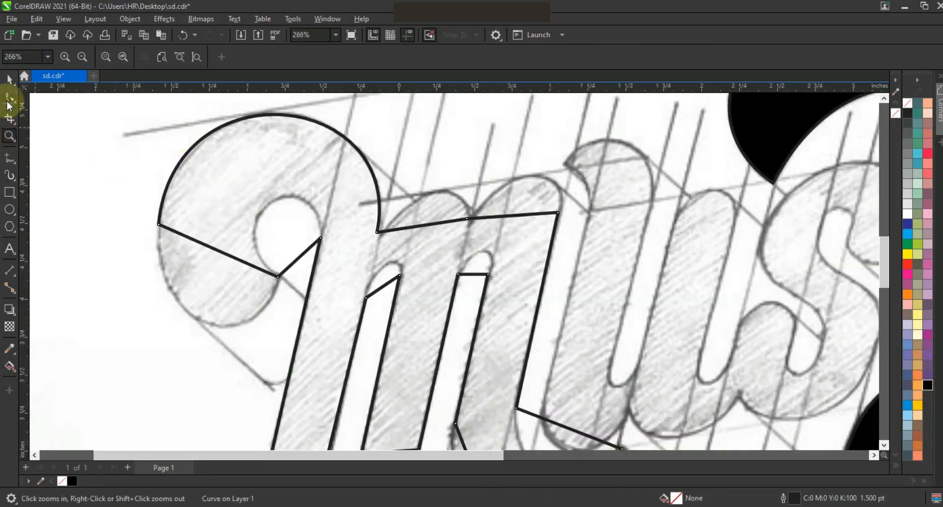
pyautogui.click(10, 97)
pyautogui.moveTo(199, 244)
pyautogui.mouseDown()
pyautogui.moveTo(231, 263)
pyautogui.moveTo(264, 326)
pyautogui.moveTo(153, 315)
pyautogui.moveTo(161, 353)
pyautogui.mouseUp()
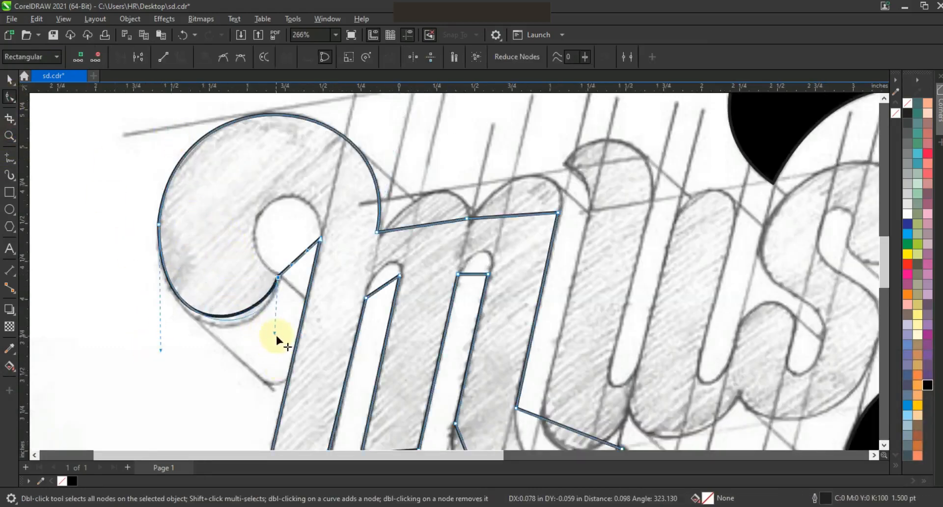
pyautogui.moveTo(296, 261)
pyautogui.mouseDown()
pyautogui.moveTo(241, 248)
pyautogui.moveTo(324, 171)
pyautogui.mouseUp()
pyautogui.click(278, 277)
pyautogui.moveTo(196, 230); pyautogui.dragTo(207, 196)
# Step: Bend the m's two upper arches and the tops of its two inner openings to follow the sketch
pyautogui.click(438, 225)
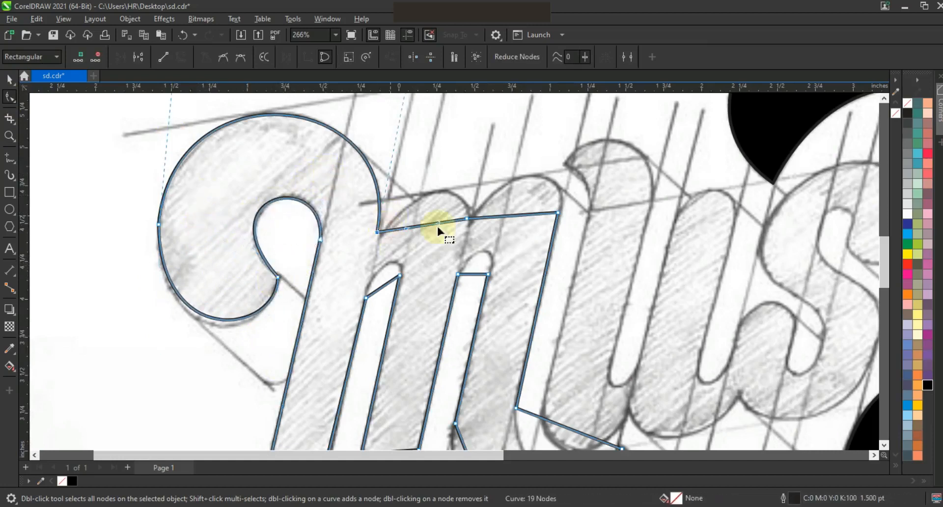
pyautogui.moveTo(405, 196); pyautogui.dragTo(457, 186)
pyautogui.moveTo(497, 216); pyautogui.dragTo(560, 159)
pyautogui.moveTo(465, 281); pyautogui.dragTo(493, 246)
pyautogui.click(400, 275)
pyautogui.moveTo(391, 278); pyautogui.dragTo(375, 263)
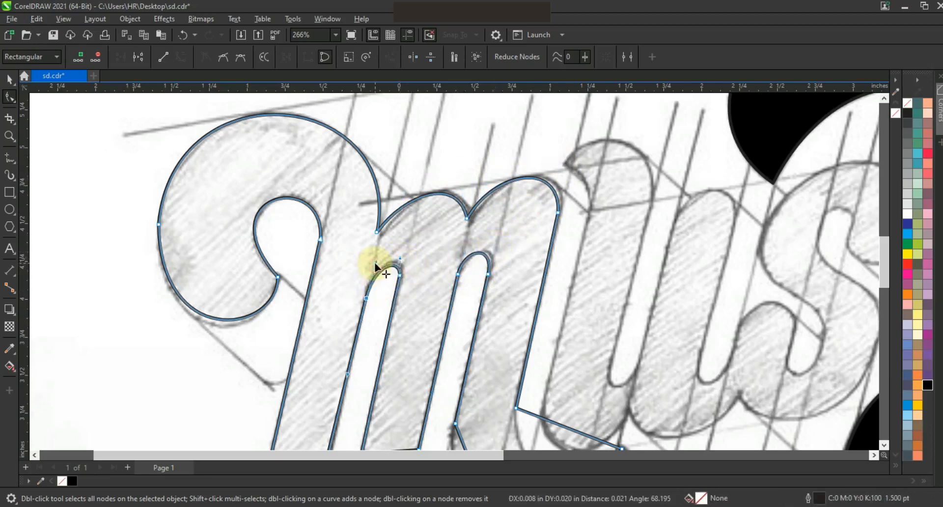
# Step: Bend the flared foot of the m's first stem and the rounded bottom of its middle stem to the sketch
pyautogui.press('F3')
pyautogui.click(4, 137)
pyautogui.rightClick(312, 236)
pyautogui.moveTo(317, 258); pyautogui.dragTo(549, 364)
pyautogui.click(9, 98)
pyautogui.moveTo(279, 282); pyautogui.dragTo(287, 287)
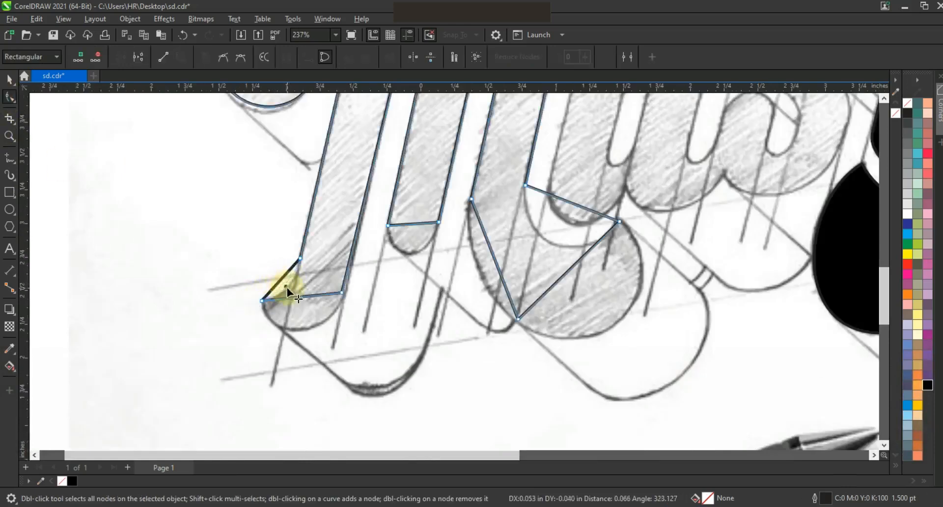
pyautogui.moveTo(245, 311); pyautogui.dragTo(273, 292)
pyautogui.moveTo(289, 298); pyautogui.dragTo(264, 323)
pyautogui.moveTo(318, 297); pyautogui.dragTo(324, 339)
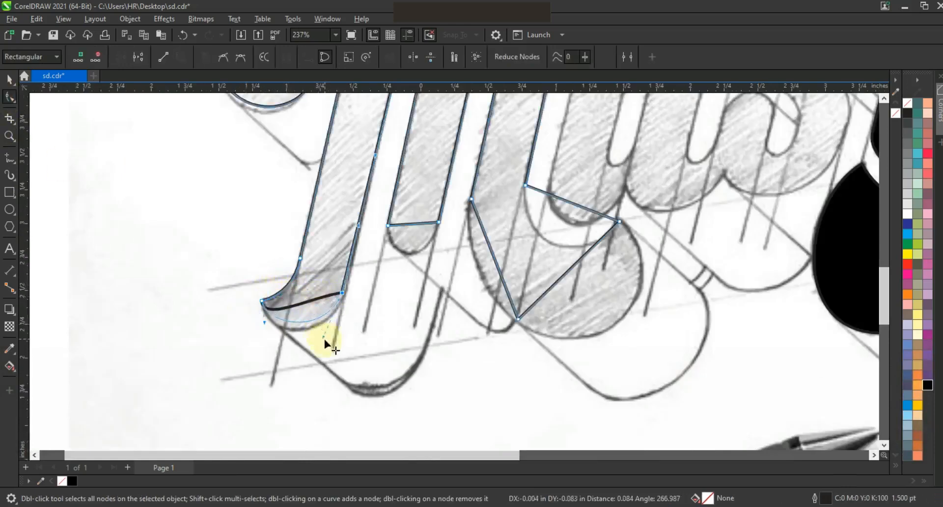
pyautogui.moveTo(408, 223); pyautogui.dragTo(422, 251)
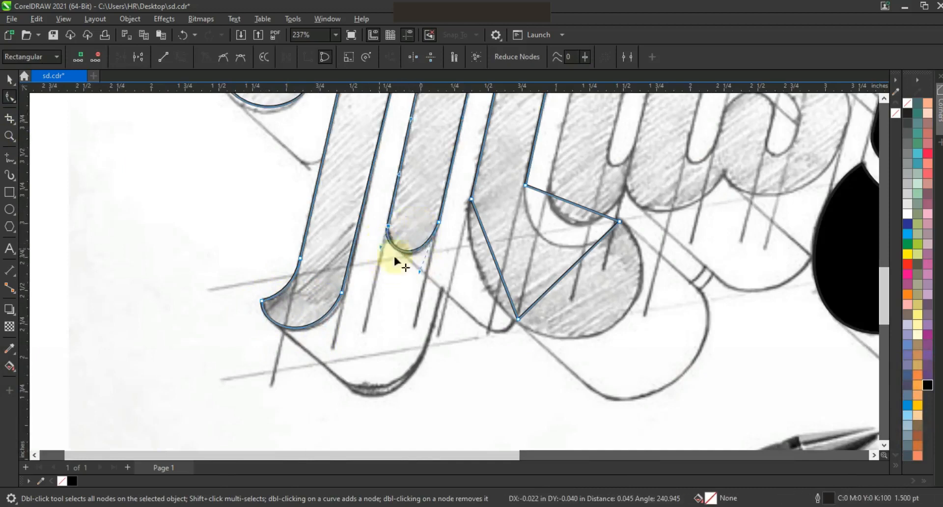
# Step: Bend the edges of the m's last stem and sweeping tail to the sketch, and fill the finished m with black
pyautogui.moveTo(490, 248); pyautogui.dragTo(474, 269)
pyautogui.moveTo(553, 196); pyautogui.dragTo(516, 223)
pyautogui.moveTo(586, 214); pyautogui.dragTo(615, 320)
pyautogui.click(543, 305)
pyautogui.moveTo(591, 380); pyautogui.dragTo(595, 368)
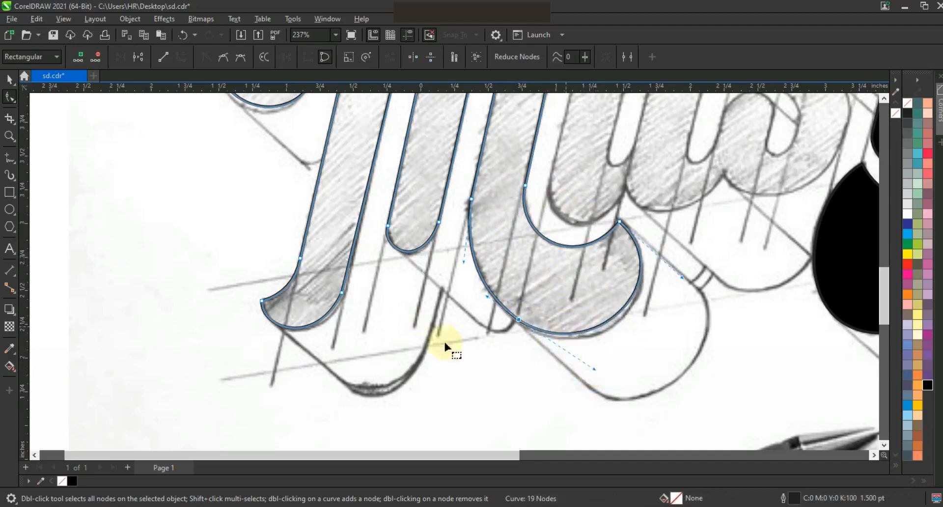
pyautogui.press('F3')
pyautogui.click(10, 136)
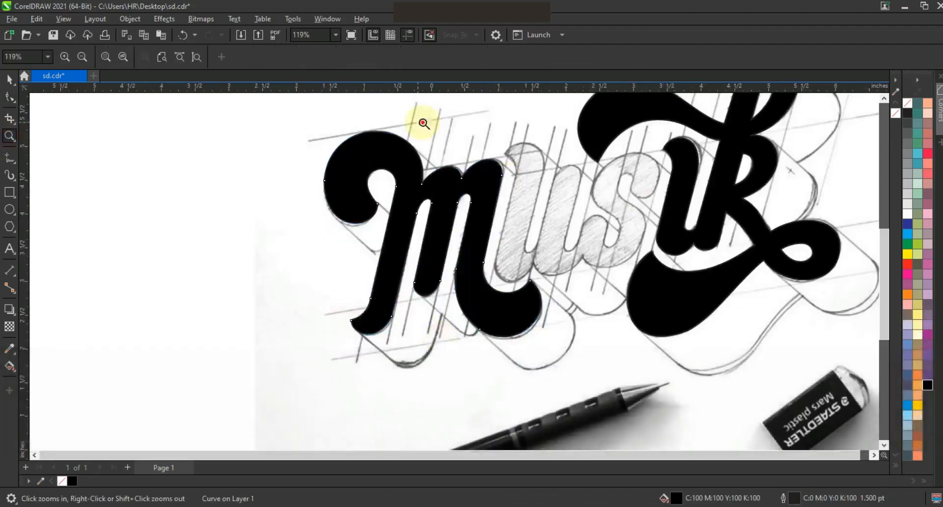
# Step: Trace the sketched letters "us" with one closed straight-segment outline, placing nodes at the stems, openings, s curl and lower edges
pyautogui.moveTo(423, 123); pyautogui.dragTo(766, 304)
pyautogui.click(9, 157)
pyautogui.click(281, 155)
pyautogui.doubleClick(356, 189)
pyautogui.doubleClick(319, 330)
pyautogui.doubleClick(376, 201)
pyautogui.doubleClick(425, 199)
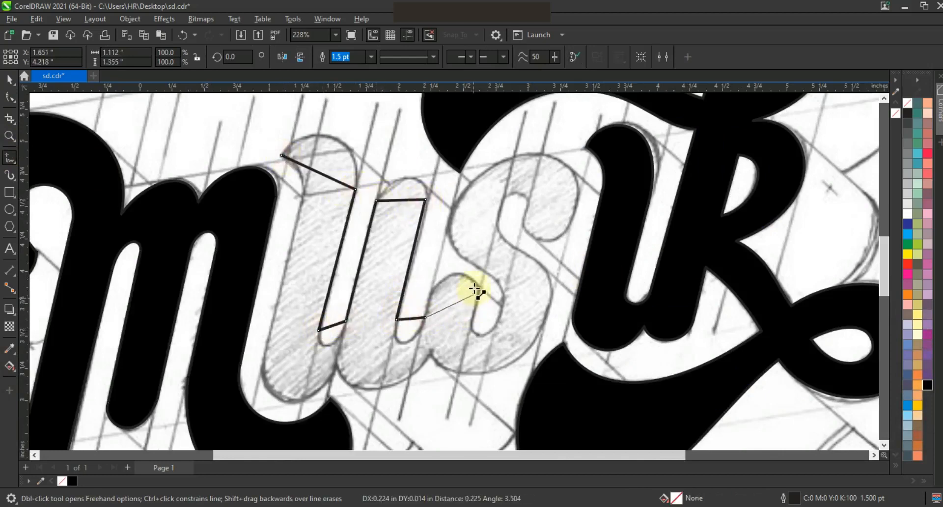
pyautogui.doubleClick(446, 279)
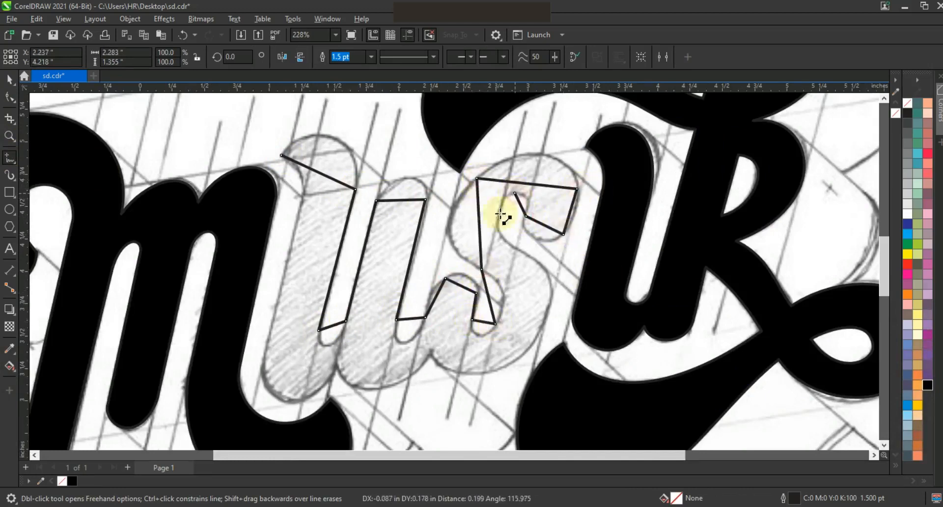
pyautogui.click(539, 333)
pyautogui.click(431, 352)
pyautogui.click(262, 364)
pyautogui.click(303, 194)
pyautogui.click(281, 155)
# Step: Convert all segments of the "us" outline to curves and bend the hooked top of the u's first stem
pyautogui.click(9, 97)
pyautogui.moveTo(585, 377); pyautogui.dragTo(590, 382)
pyautogui.click(180, 57)
pyautogui.click(281, 155)
pyautogui.moveTo(306, 166); pyautogui.dragTo(292, 131)
pyautogui.moveTo(331, 178); pyautogui.dragTo(348, 143)
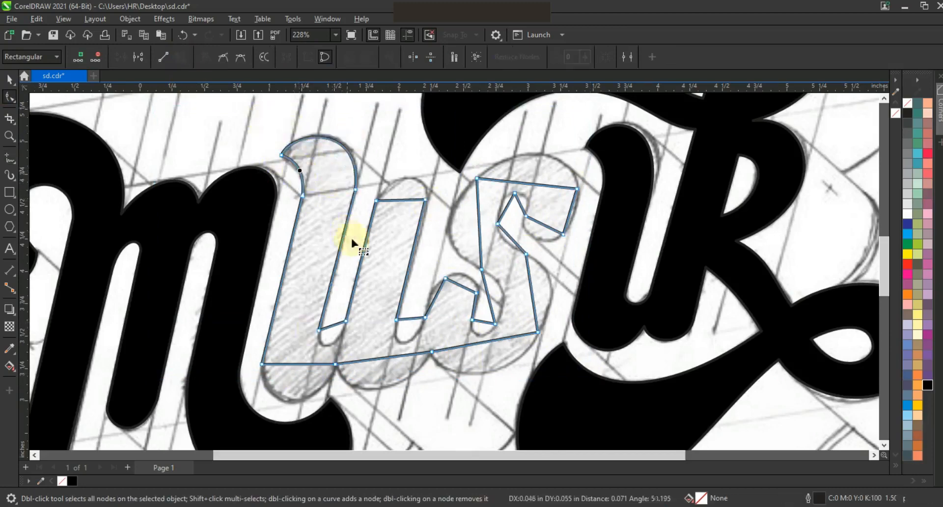
# Step: Bend the rounded lower edges of the u and s, and the s's outer belly and spine, to match the sketch
pyautogui.moveTo(289, 366); pyautogui.dragTo(280, 394)
pyautogui.moveTo(367, 360); pyautogui.dragTo(343, 392)
pyautogui.moveTo(401, 356); pyautogui.dragTo(399, 398)
pyautogui.moveTo(343, 391); pyautogui.dragTo(343, 397)
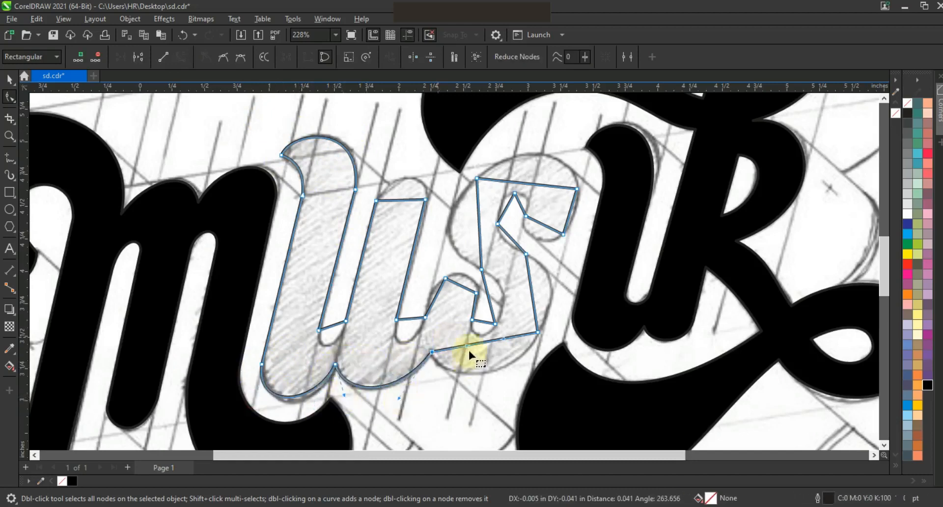
pyautogui.moveTo(468, 350); pyautogui.dragTo(452, 385)
pyautogui.moveTo(501, 341); pyautogui.dragTo(514, 380)
pyautogui.moveTo(537, 300); pyautogui.dragTo(547, 285)
pyautogui.moveTo(512, 243); pyautogui.dragTo(506, 239)
# Step: Bend the s's inner upper curl, rounded terminal and outer upper bowl to follow the sketch
pyautogui.click(9, 136)
pyautogui.click(638, 314)
pyautogui.click(9, 98)
pyautogui.moveTo(484, 284); pyautogui.dragTo(466, 325)
pyautogui.click(424, 229)
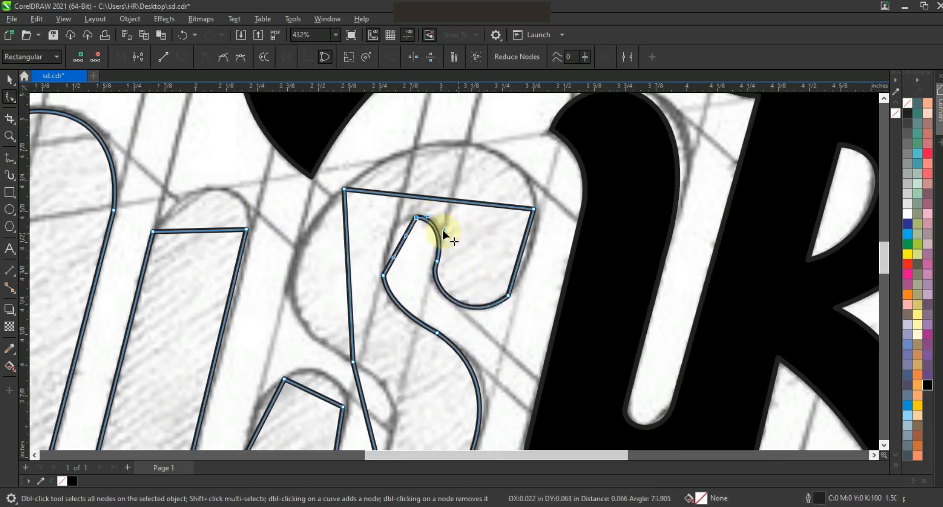
pyautogui.click(399, 235)
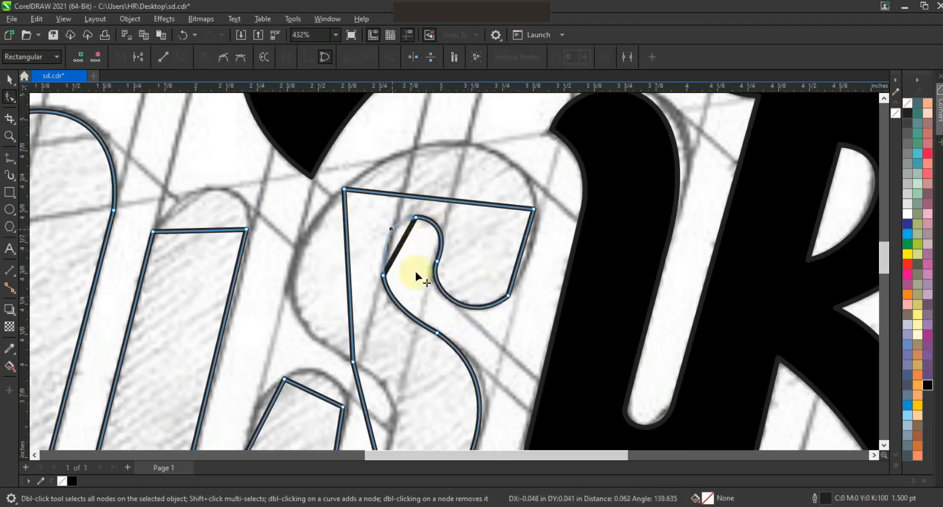
pyautogui.click(383, 274)
pyautogui.moveTo(520, 253); pyautogui.dragTo(536, 263)
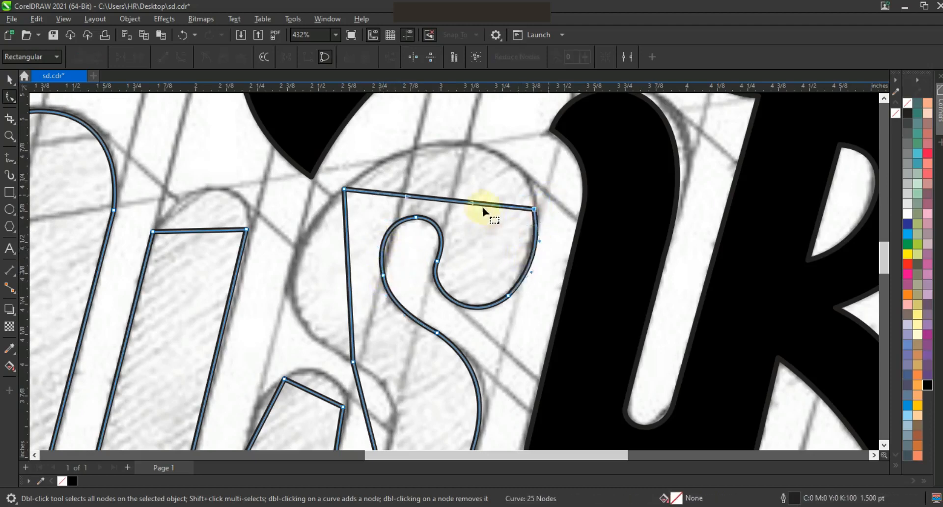
pyautogui.moveTo(483, 209); pyautogui.dragTo(521, 120)
pyautogui.moveTo(346, 232); pyautogui.dragTo(297, 235)
# Step: Bend the s's lower inner loop and the opening between the u and s to follow the sketch
pyautogui.press('F3')
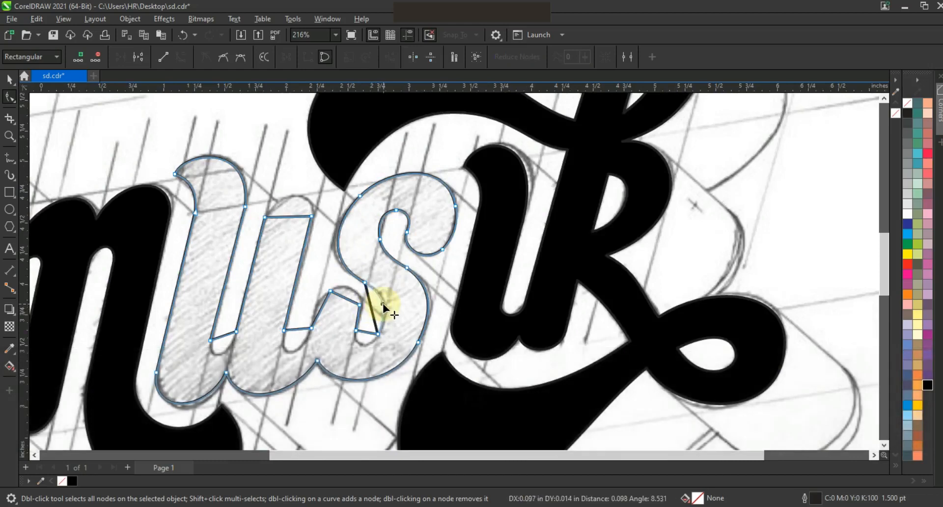
pyautogui.moveTo(384, 303); pyautogui.dragTo(384, 304)
pyautogui.moveTo(362, 333); pyautogui.dragTo(367, 348)
pyautogui.click(296, 333)
pyautogui.moveTo(299, 331); pyautogui.dragTo(305, 355)
pyautogui.moveTo(322, 305); pyautogui.dragTo(358, 291)
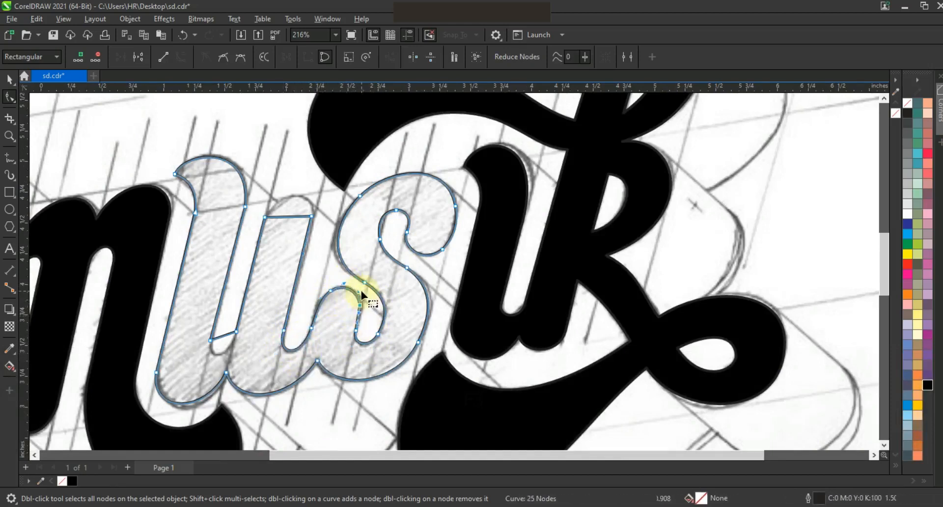
# Step: Round the top of the u's second stem and the bottom of its inner opening, and fill the "us" shape with black
pyautogui.moveTo(285, 215); pyautogui.dragTo(313, 192)
pyautogui.moveTo(219, 334); pyautogui.dragTo(221, 357)
pyautogui.click(10, 79)
pyautogui.press('F3')
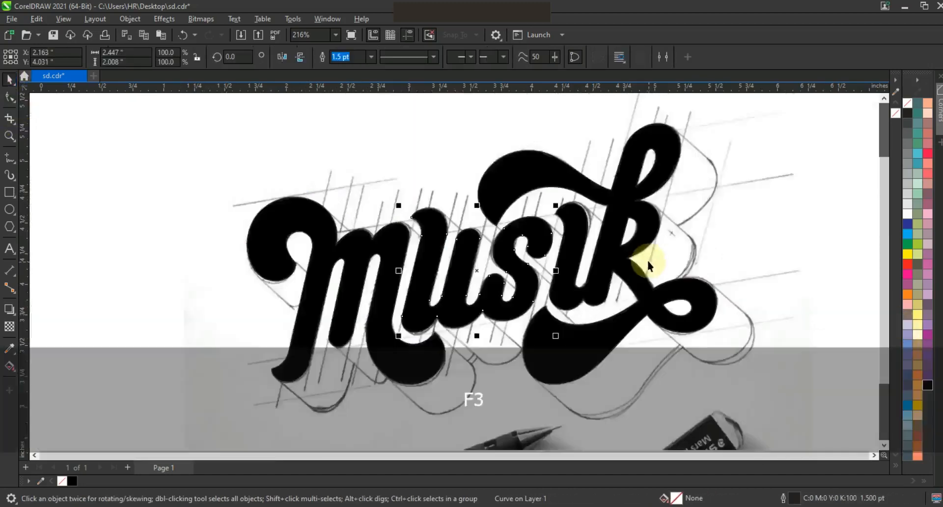
# Step: Weld the black m, "us" and "ik" shapes into a single "musik" curve
pyautogui.press('F3')
pyautogui.press('Escape')
pyautogui.click(613, 264)
pyautogui.keyDown('shift'); pyautogui.click(584, 280); pyautogui.keyUp('shift')
pyautogui.keyDown('shift'); pyautogui.click(528, 310); pyautogui.keyUp('shift')
pyautogui.moveTo(624, 305); pyautogui.dragTo(347, 305)
pyautogui.hotkey('ctrl', 'z')
pyautogui.click(347, 56)
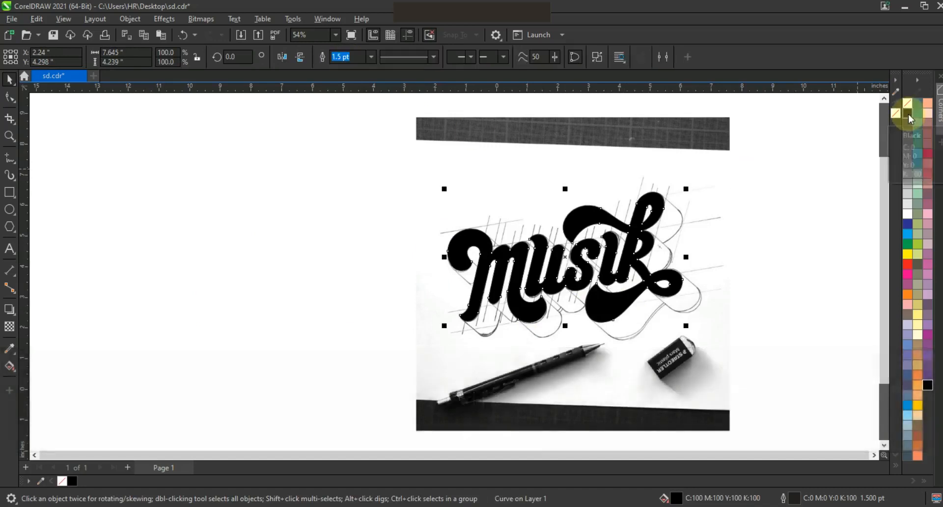
# Step: Fill the "musik" lettering with 10% black, keeping its dark outline
pyautogui.click(907, 103)
pyautogui.click(810, 185)
pyautogui.click(9, 136)
pyautogui.moveTo(374, 175); pyautogui.dragTo(763, 375)
pyautogui.press('space')
pyautogui.click(358, 267)
pyautogui.click(907, 204)
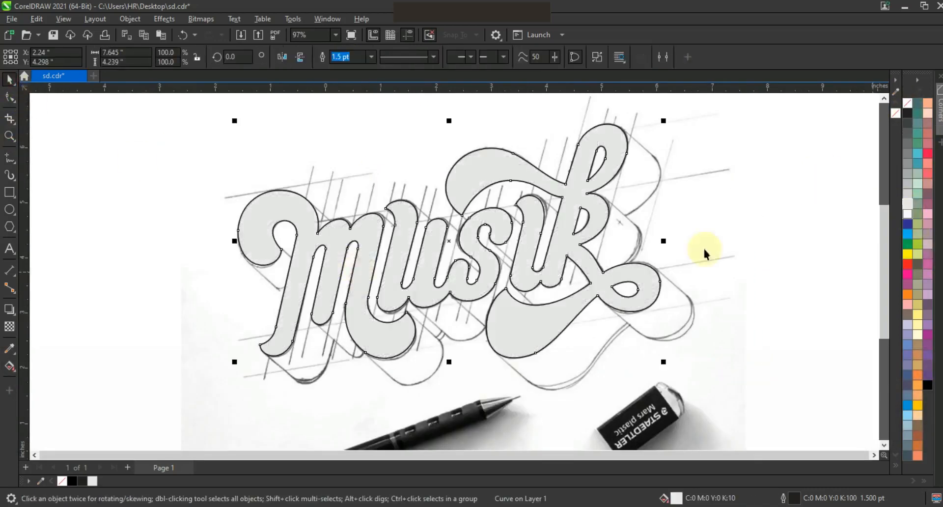
# Step: Extrude the lettering diagonally down to the right with parallel depth, matching the sketched shadow at about 0.601 by -0.555 inches
pyautogui.click(19, 318)
pyautogui.click(49, 374)
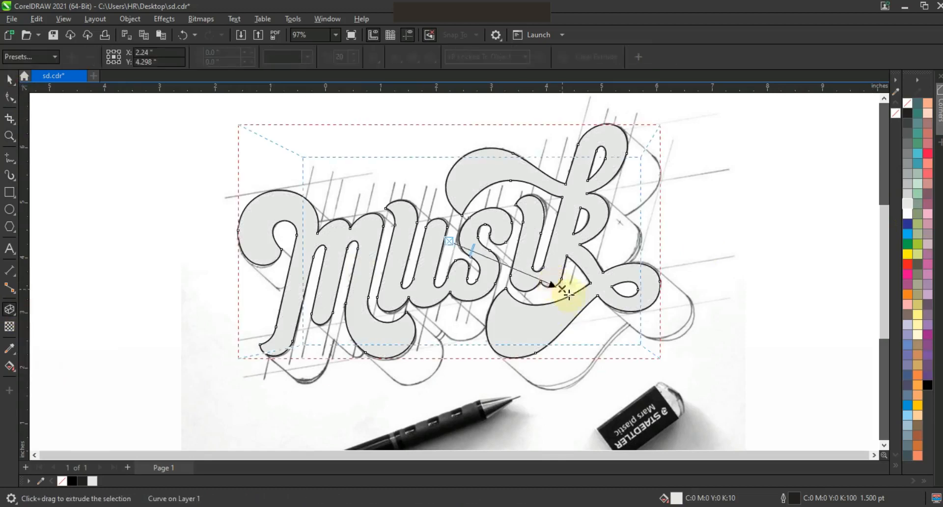
pyautogui.moveTo(579, 303); pyautogui.dragTo(481, 271)
pyautogui.click(307, 57)
pyautogui.click(354, 184)
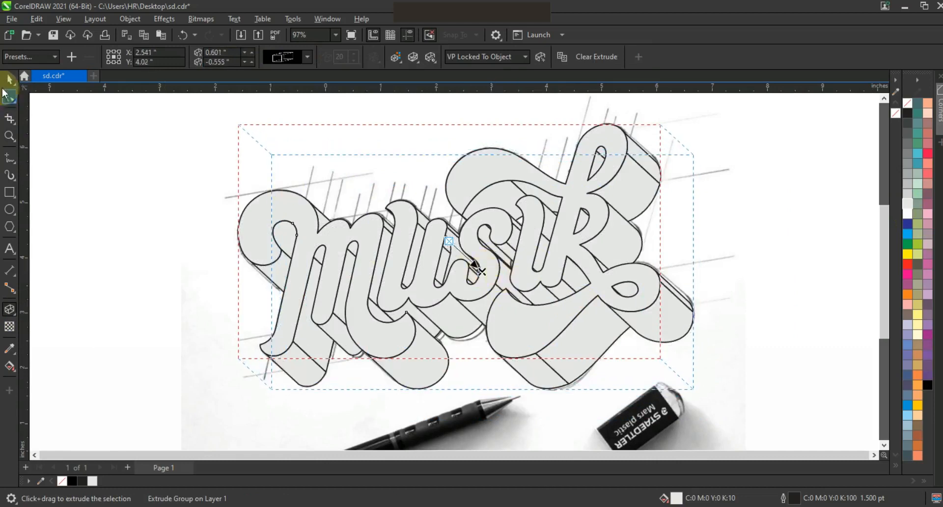
# Step: Break the extrude group apart to separate the extruded sides from the front lettering
pyautogui.click(8, 84)
pyautogui.click(110, 20)
pyautogui.moveTo(129, 19)
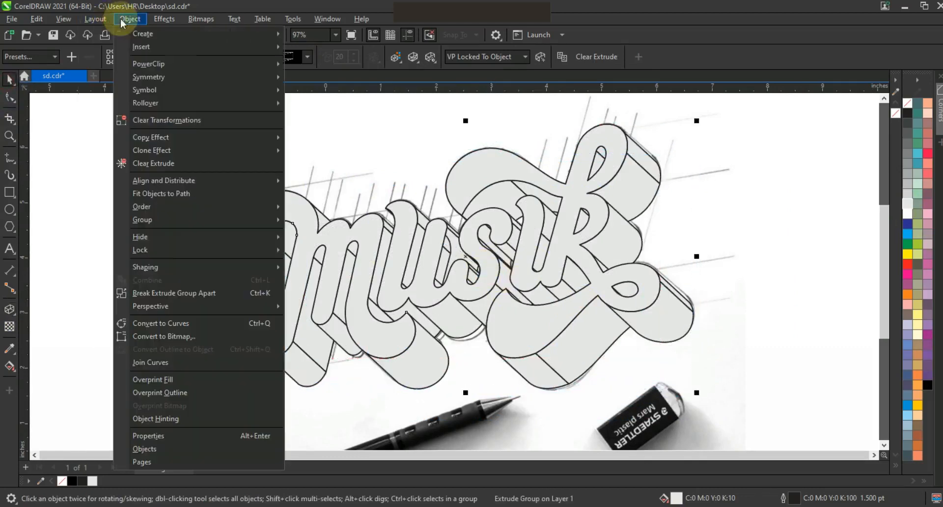
pyautogui.click(167, 293)
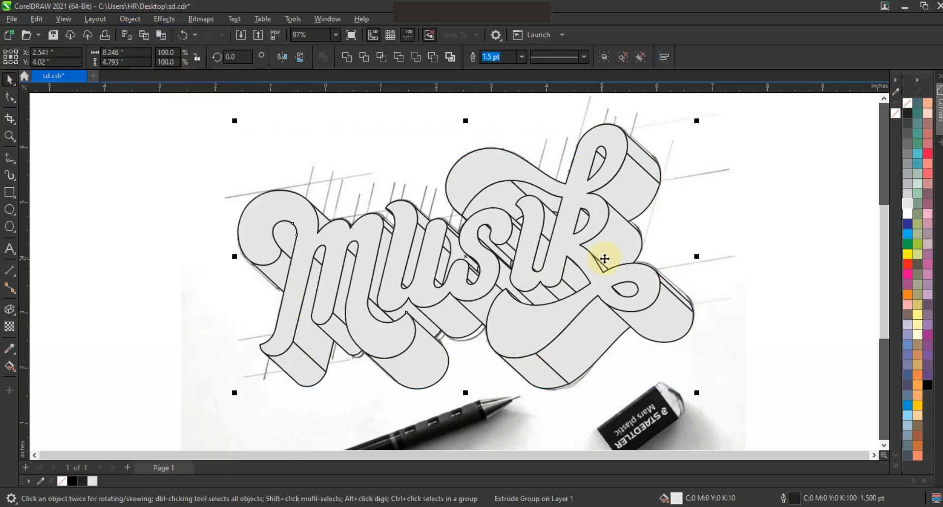
pyautogui.press('F3')
pyautogui.press('Escape')
pyautogui.moveTo(585, 256); pyautogui.dragTo(323, 252)
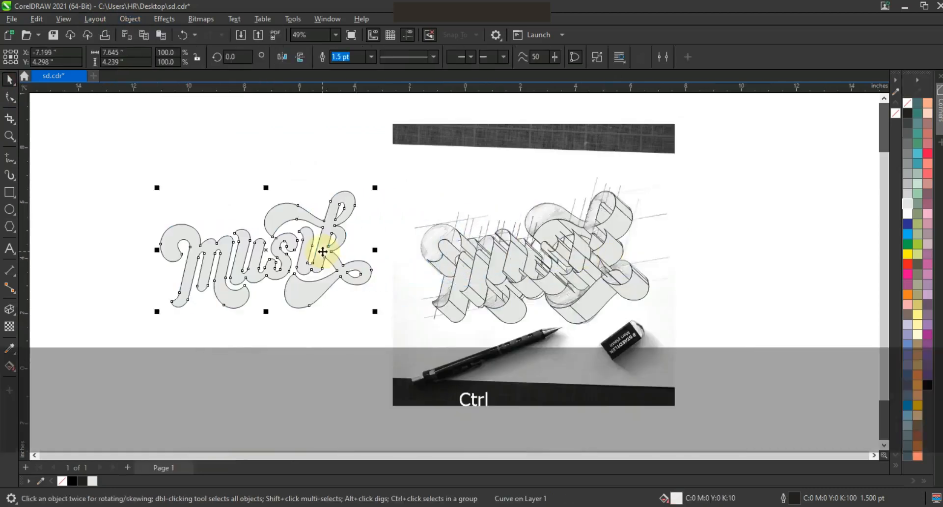
pyautogui.hotkey('ctrl', 'z')
# Step: Move the front lettering and its extruded sides together off the sketch, onto the empty area beside the photo
pyautogui.keyDown('shift'); pyautogui.click(596, 330); pyautogui.keyUp('shift')
pyautogui.moveTo(595, 330); pyautogui.dragTo(325, 290)
pyautogui.click(352, 296)
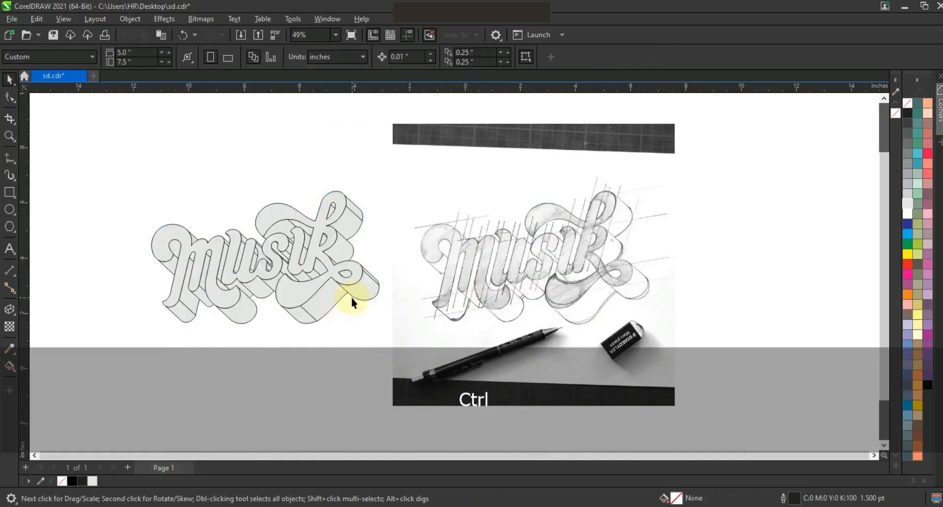
# Step: Select the front face of the moved "musik" lettering
pyautogui.click(6, 139)
pyautogui.moveTo(639, 364); pyautogui.dragTo(638, 364)
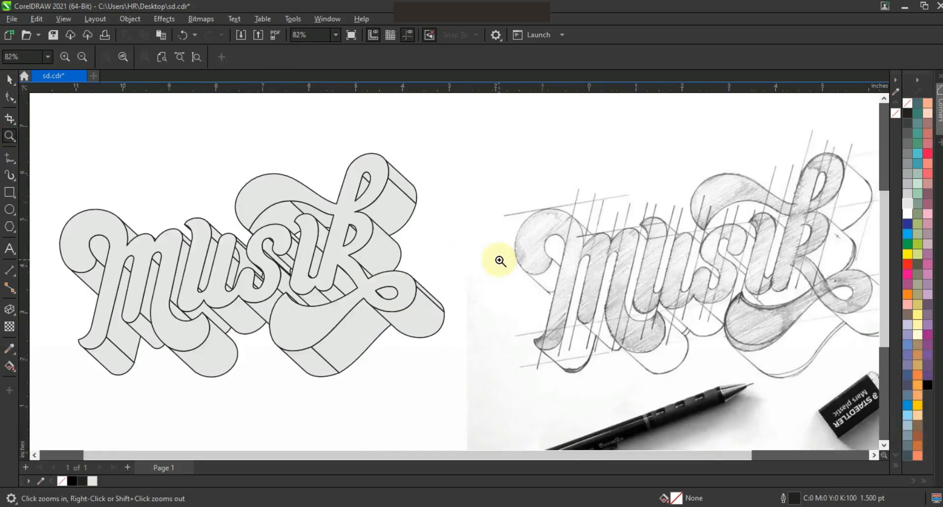
pyautogui.click(15, 80)
pyautogui.click(393, 181)
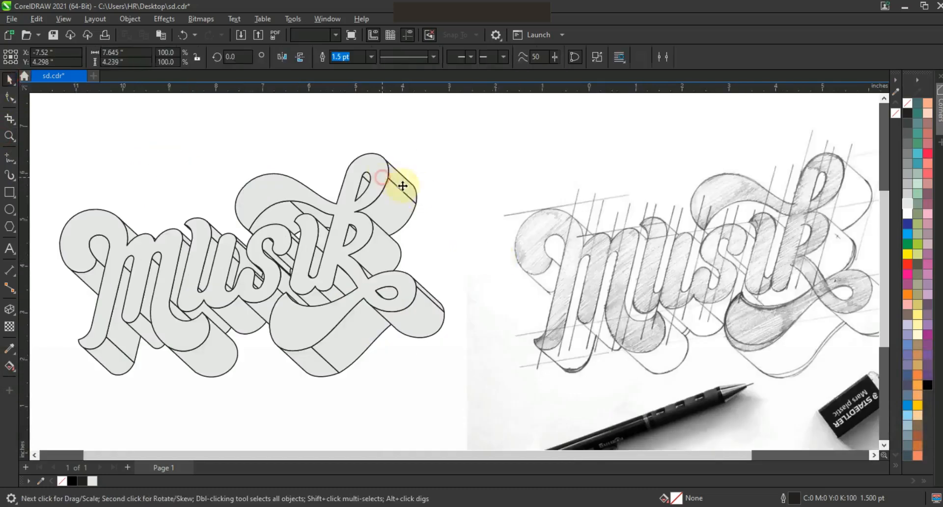